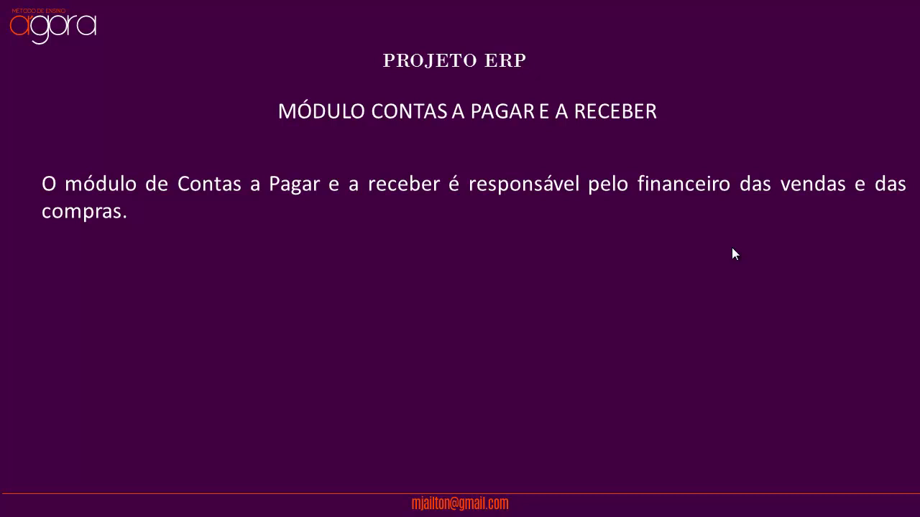
Step: Switch to the ERP system in the browser and open the pending orders page of Módulo VI: Produção
{"action": "key", "text": "alt+Tab"}
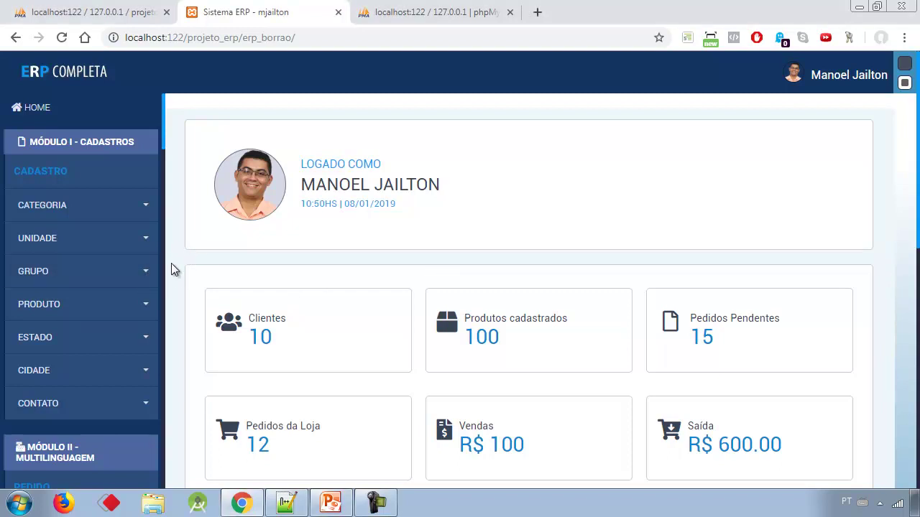
{"action": "scroll", "coordinate": [100, 295], "scroll_direction": "down", "scroll_amount": 10}
{"action": "scroll", "coordinate": [50, 355], "scroll_direction": "down", "scroll_amount": 10}
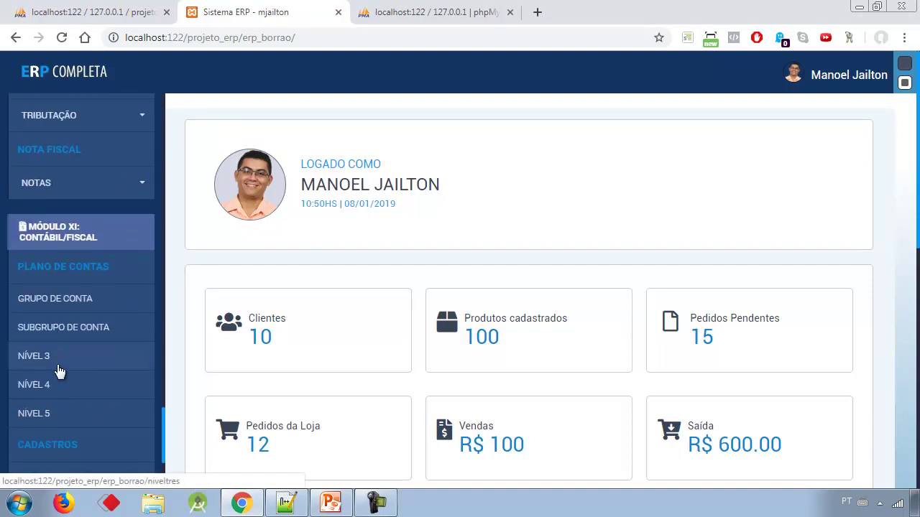
{"action": "scroll", "coordinate": [65, 354], "scroll_direction": "up", "scroll_amount": 4}
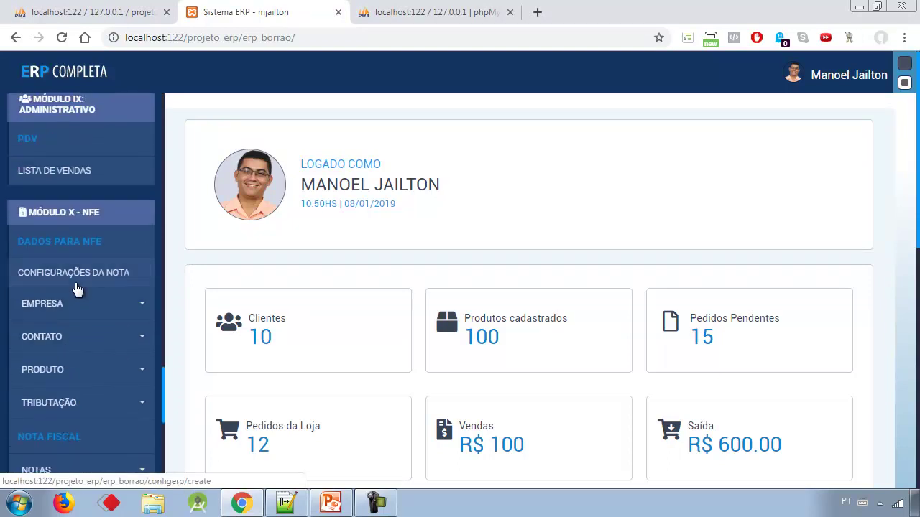
{"action": "scroll", "coordinate": [78, 285], "scroll_direction": "up", "scroll_amount": 4}
{"action": "scroll", "coordinate": [79, 276], "scroll_direction": "up", "scroll_amount": 10}
{"action": "scroll", "coordinate": [79, 277], "scroll_direction": "up", "scroll_amount": 2}
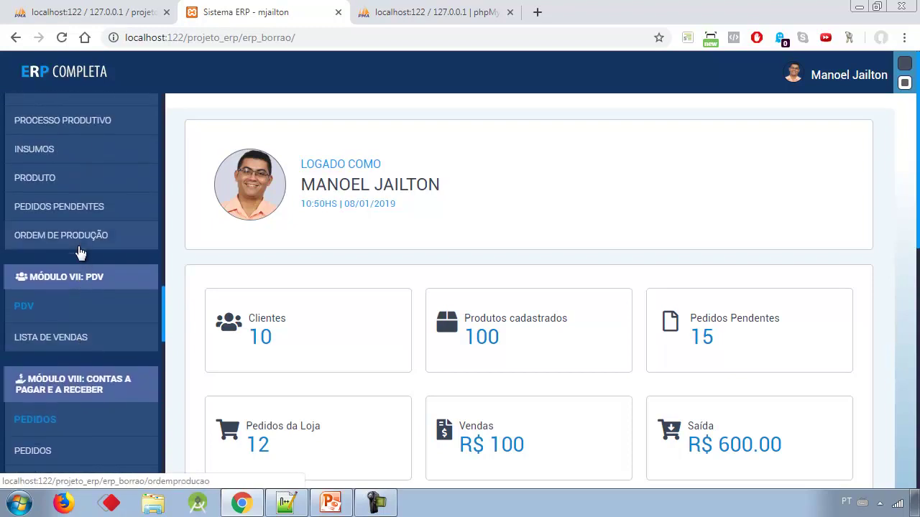
{"action": "scroll", "coordinate": [72, 242], "scroll_direction": "up", "scroll_amount": 2}
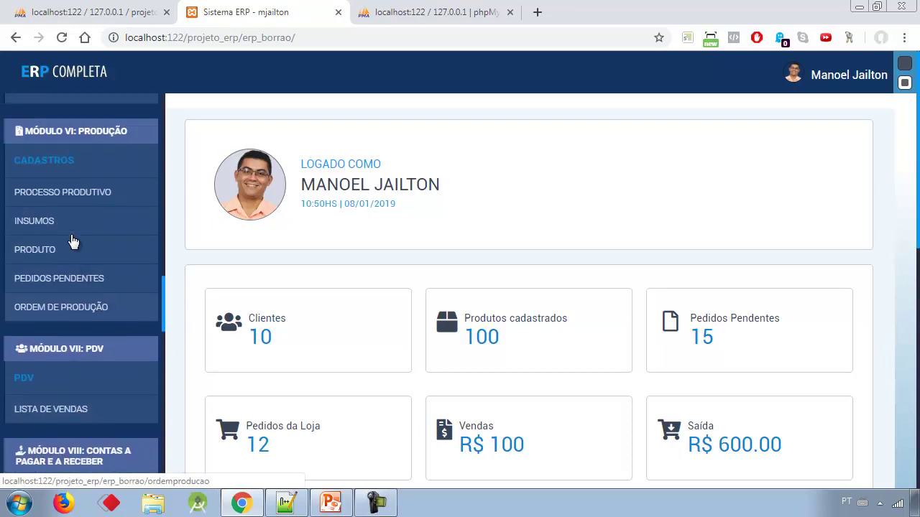
{"action": "left_click", "coordinate": [43, 277]}
Step: Search the orders for the status Pronto para entrega, and set the first search date to 27/04/2019
{"action": "left_click", "coordinate": [621, 214]}
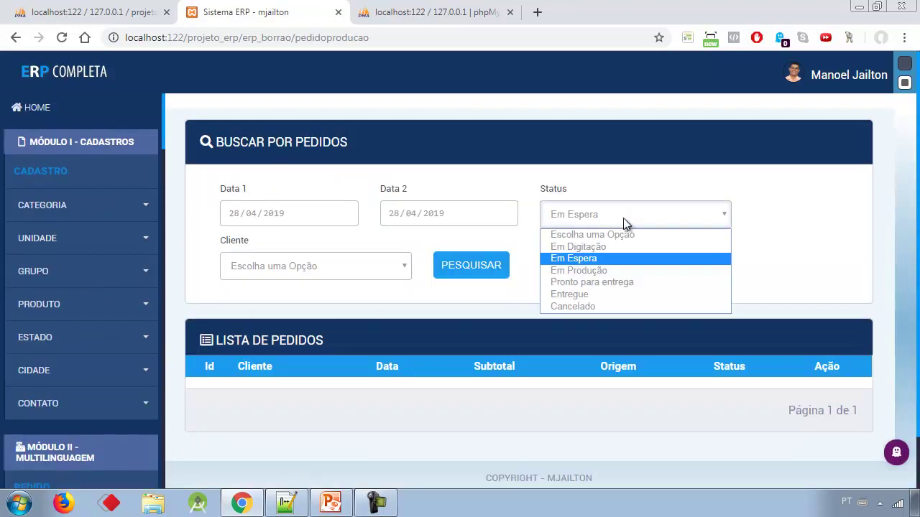
{"action": "left_click", "coordinate": [604, 285]}
{"action": "left_click", "coordinate": [493, 276]}
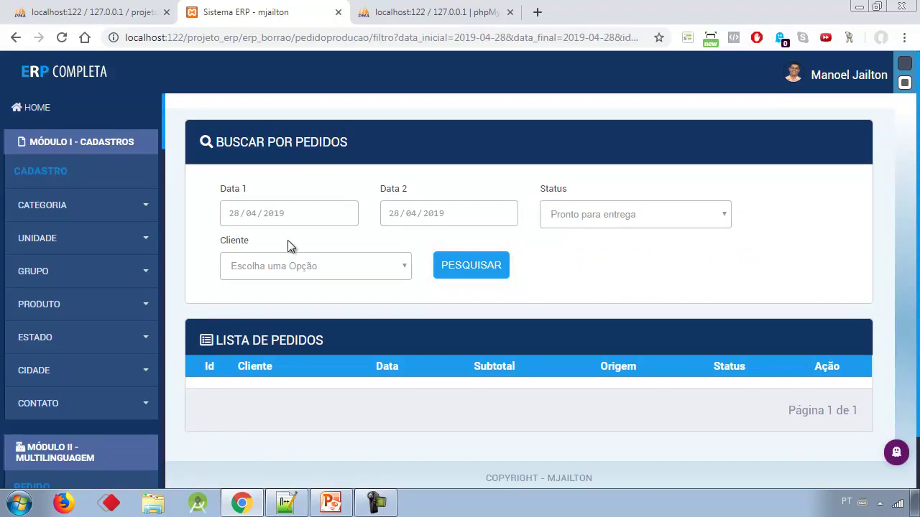
{"action": "left_click", "coordinate": [345, 216]}
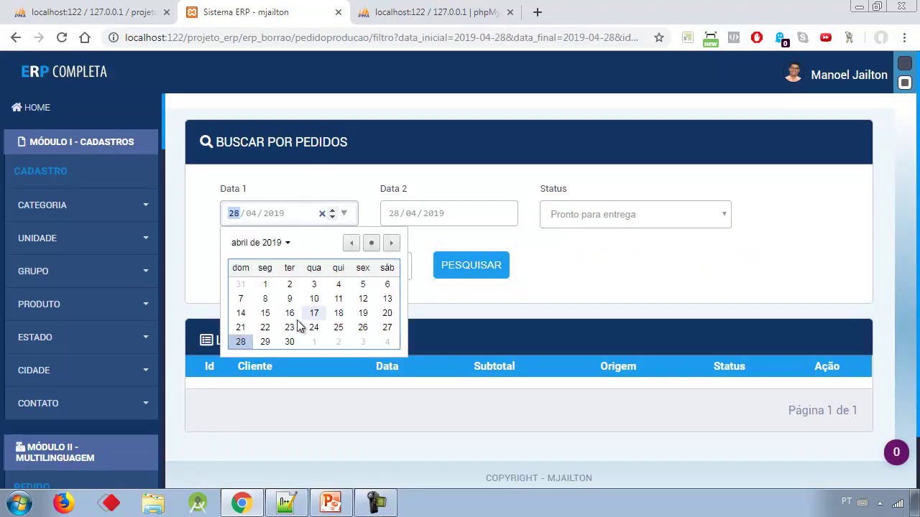
{"action": "left_click", "coordinate": [387, 328]}
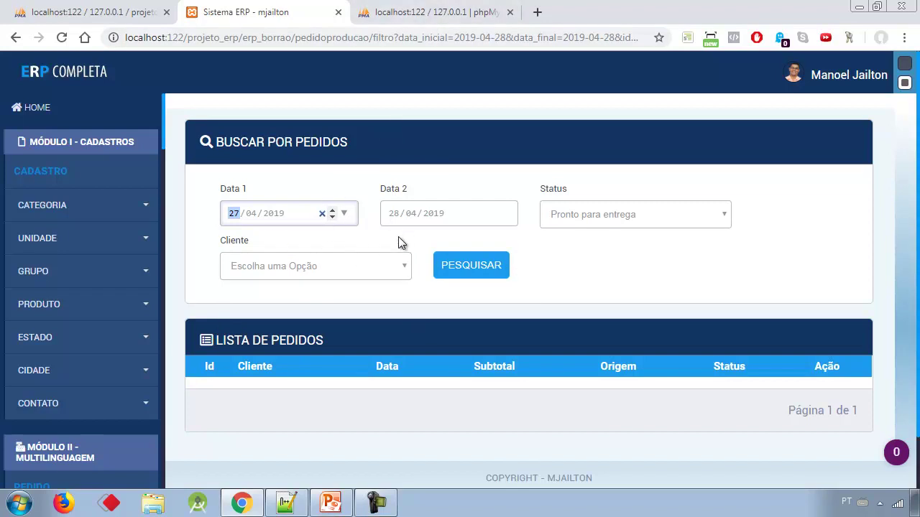
Step: Switch to phpMyAdmin and set data_pedido of the last record in the pedido table to 2019-04-28
{"action": "left_click", "coordinate": [428, 12]}
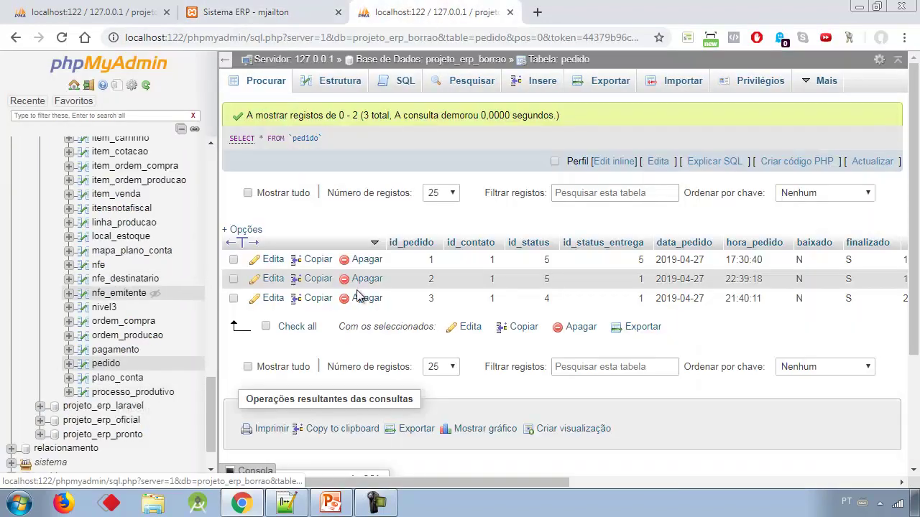
{"action": "double_click", "coordinate": [686, 300]}
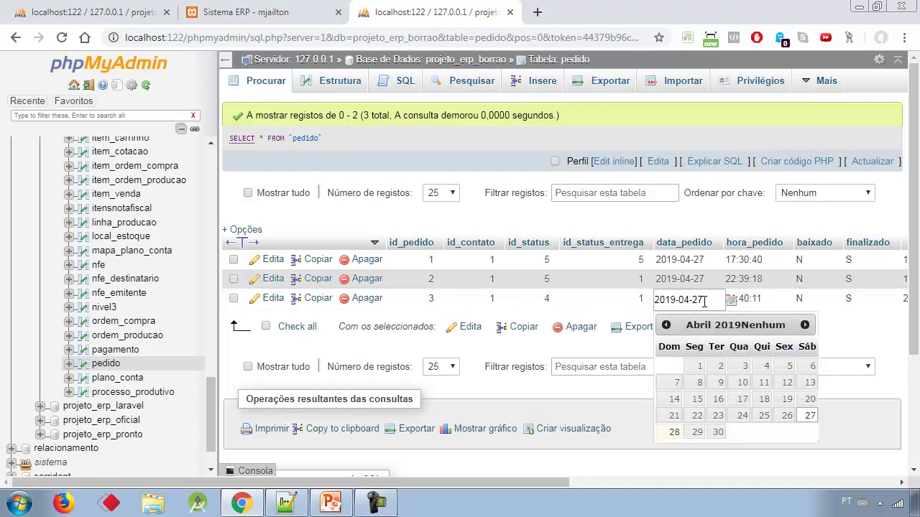
{"action": "key", "text": "BackSpace"}
{"action": "type", "text": "8"}
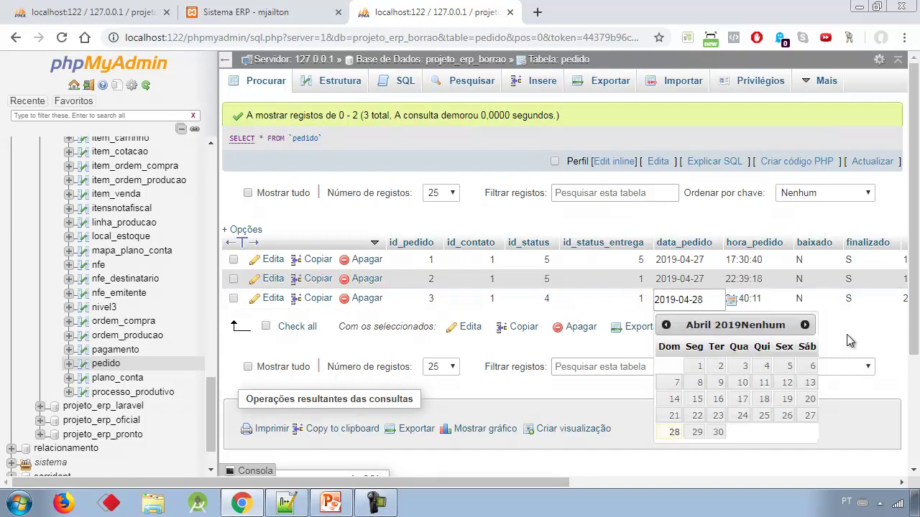
{"action": "left_click", "coordinate": [850, 341]}
Step: Return to the ERP order search, set the first date to 28/04/2019, search, and examine the order's status
{"action": "left_click", "coordinate": [288, 13]}
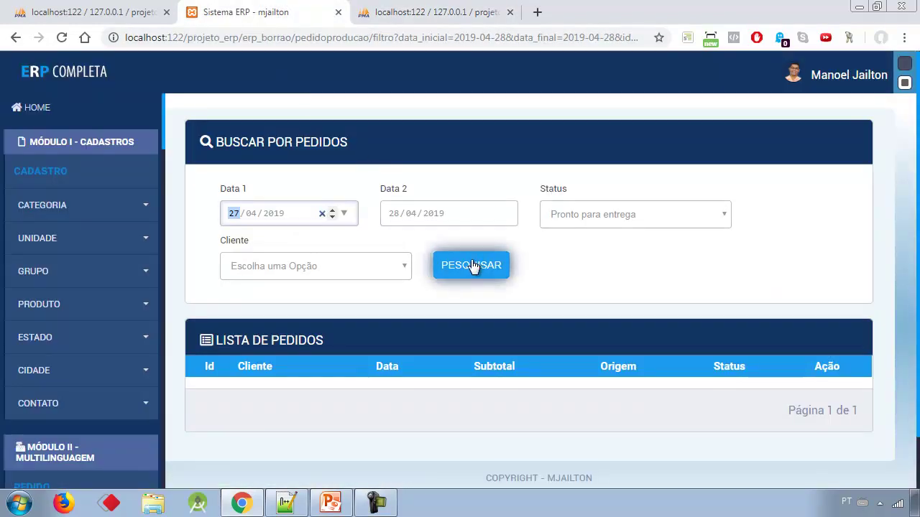
{"action": "left_click", "coordinate": [343, 213]}
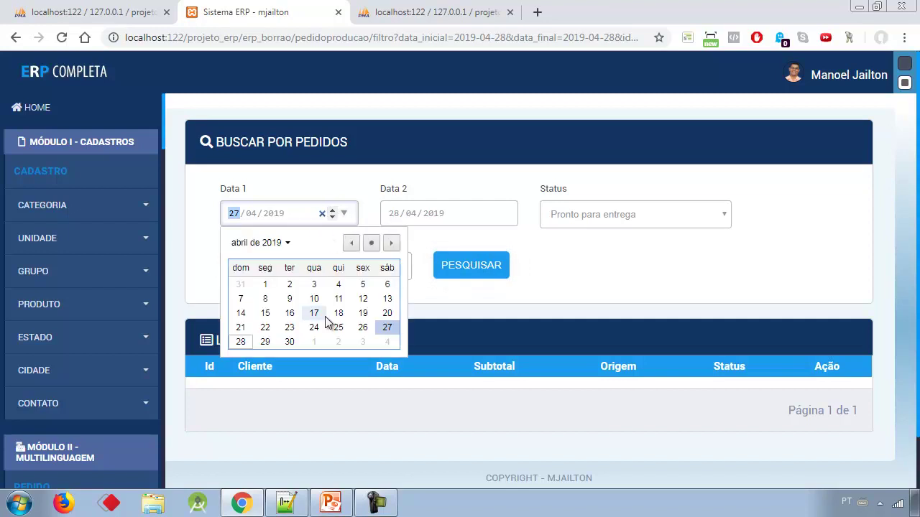
{"action": "left_click", "coordinate": [241, 342]}
{"action": "left_click", "coordinate": [449, 272]}
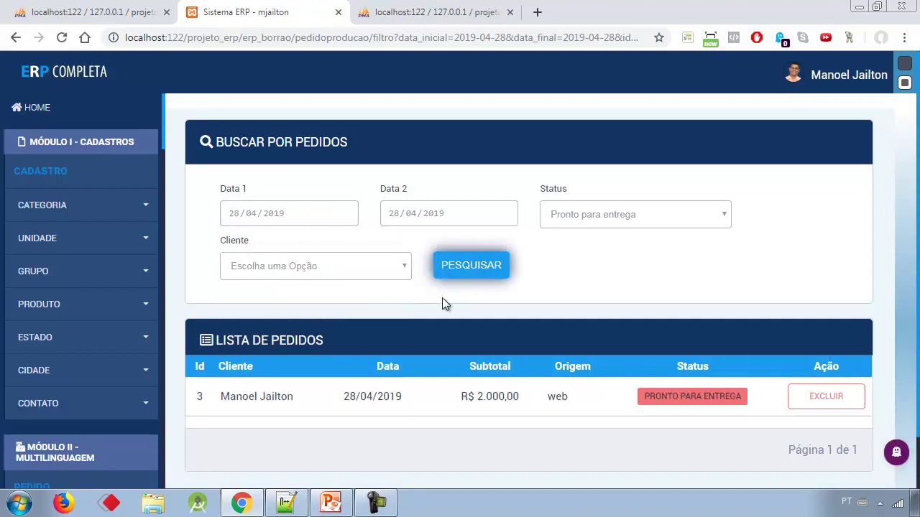
{"action": "scroll", "coordinate": [579, 238], "scroll_direction": "down", "scroll_amount": 1}
{"action": "left_click_drag", "start_coordinate": [649, 339], "coordinate": [760, 343]}
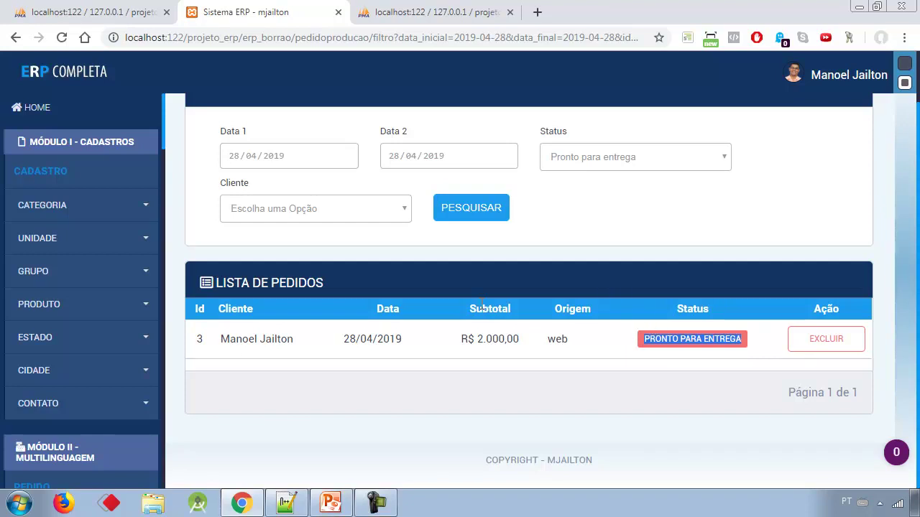
Step: Open the Pedidos page of Módulo VIII: Contas a Pagar e a Receber
{"action": "left_click", "coordinate": [167, 249]}
{"action": "scroll", "coordinate": [114, 249], "scroll_direction": "down", "scroll_amount": 15}
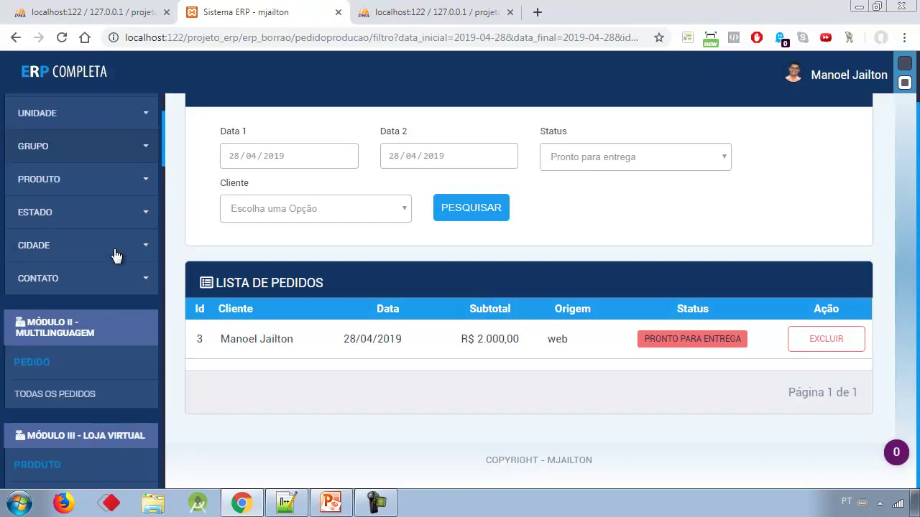
{"action": "scroll", "coordinate": [91, 245], "scroll_direction": "down", "scroll_amount": 6}
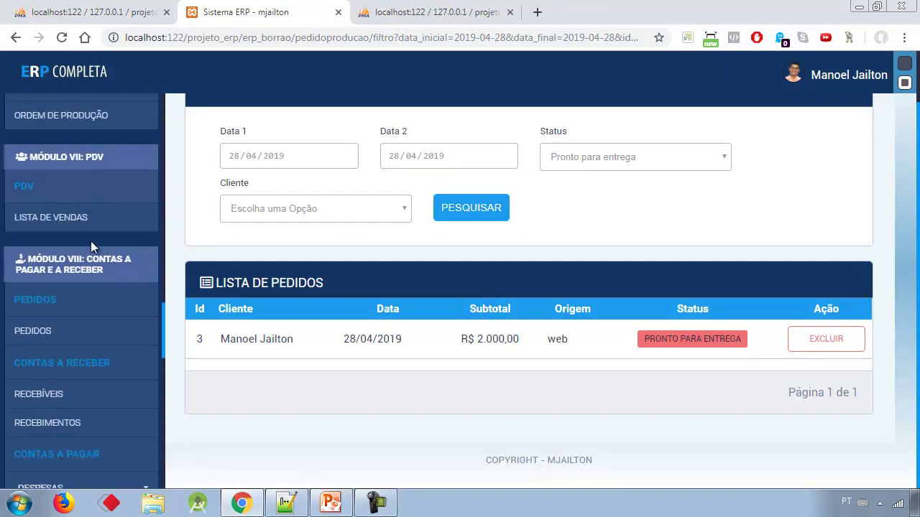
{"action": "scroll", "coordinate": [91, 248], "scroll_direction": "up", "scroll_amount": 2}
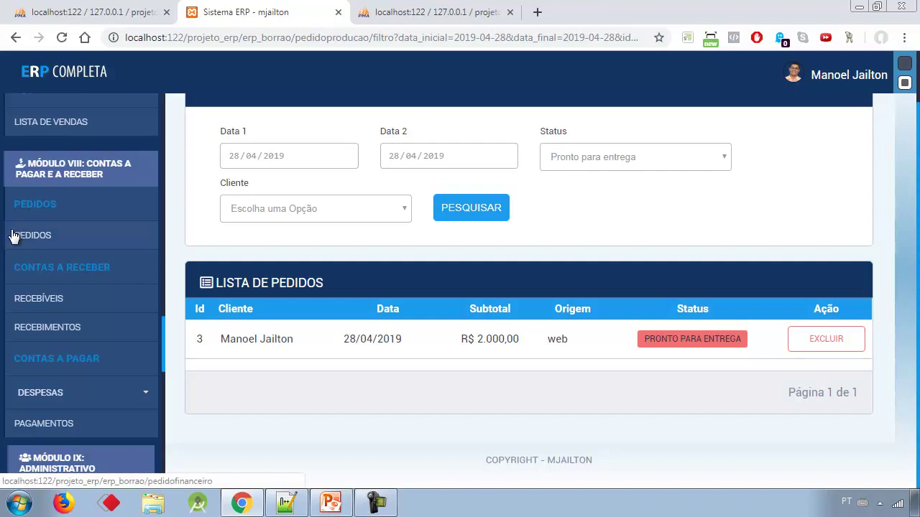
{"action": "left_click", "coordinate": [10, 236]}
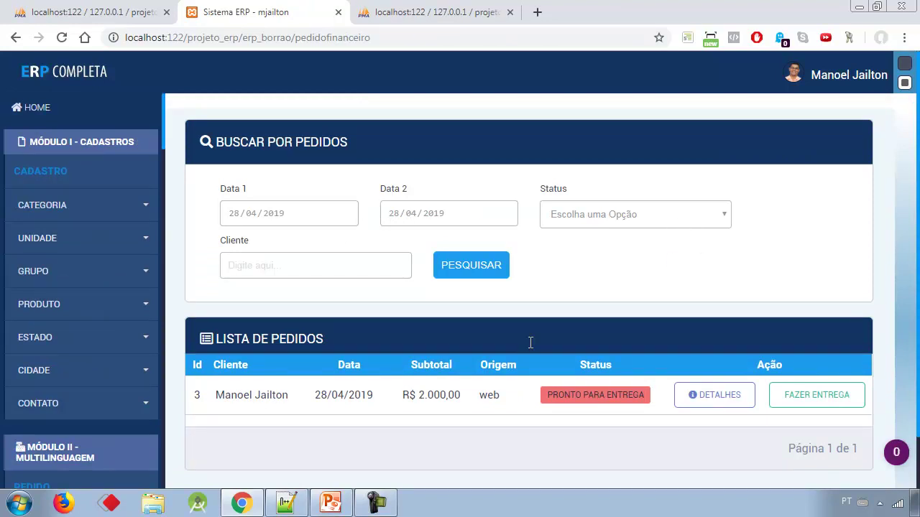
Step: Search the financial orders for the status Pronto para entrega and open the delivery form of the listed order
{"action": "left_click", "coordinate": [626, 212]}
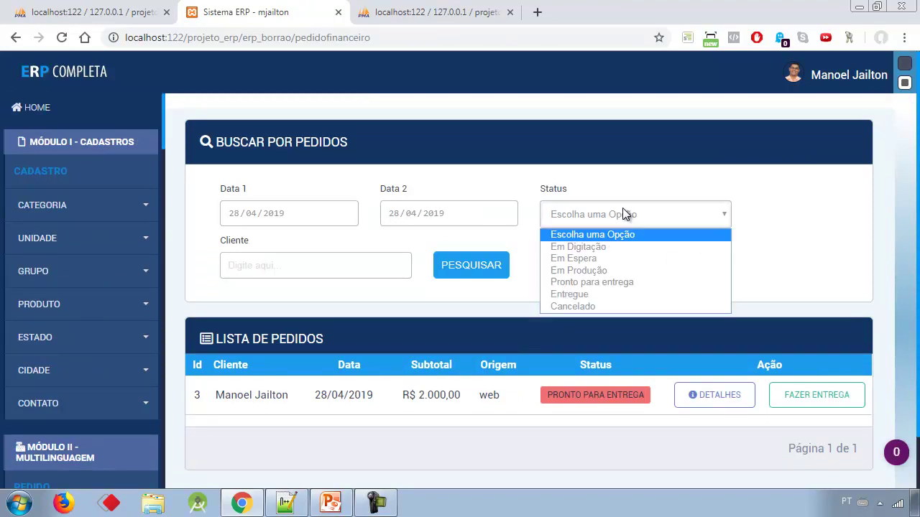
{"action": "left_click", "coordinate": [611, 281]}
{"action": "left_click", "coordinate": [470, 265]}
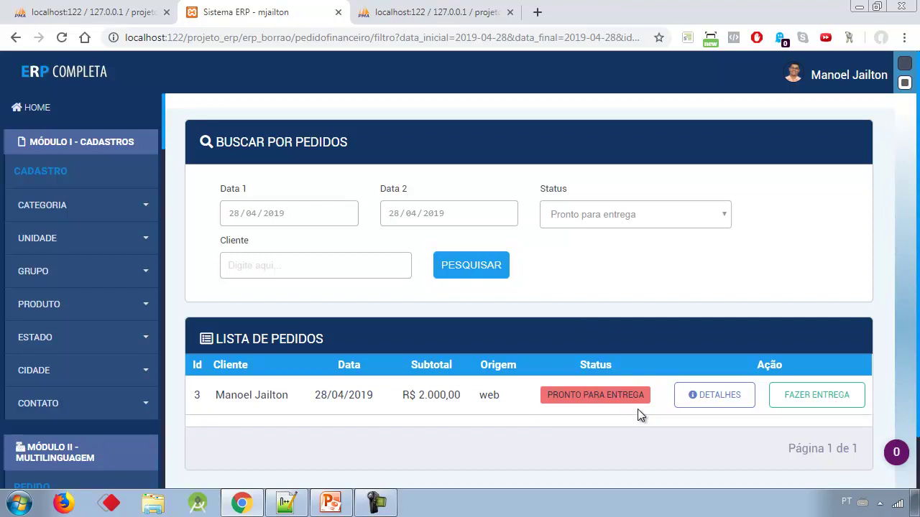
{"action": "left_click", "coordinate": [815, 396]}
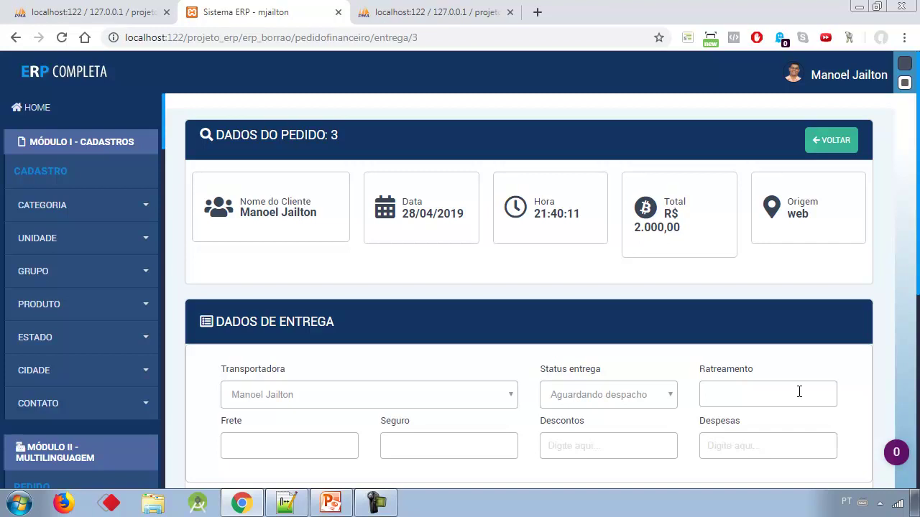
Step: Set the order's delivery status to Despachado and review the tracking, freight, insurance and expense fields
{"action": "scroll", "coordinate": [470, 317], "scroll_direction": "down", "scroll_amount": 3}
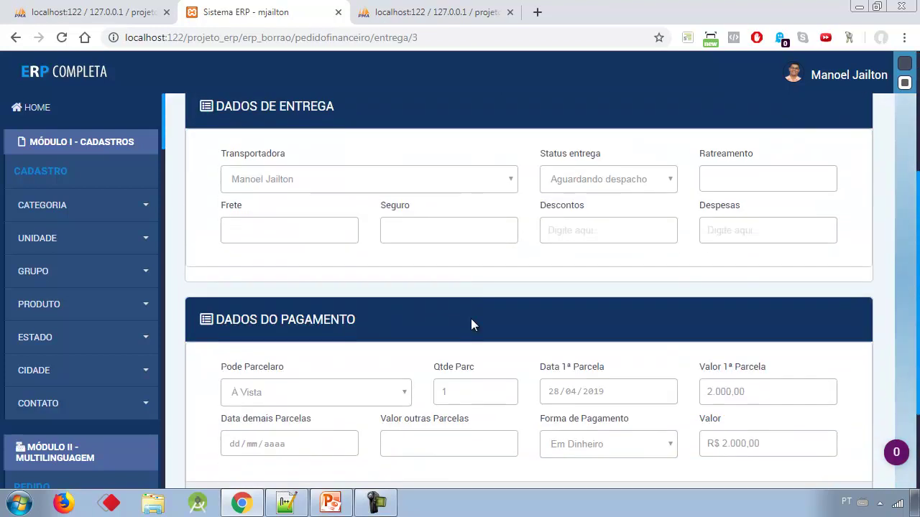
{"action": "scroll", "coordinate": [471, 320], "scroll_direction": "up", "scroll_amount": 1}
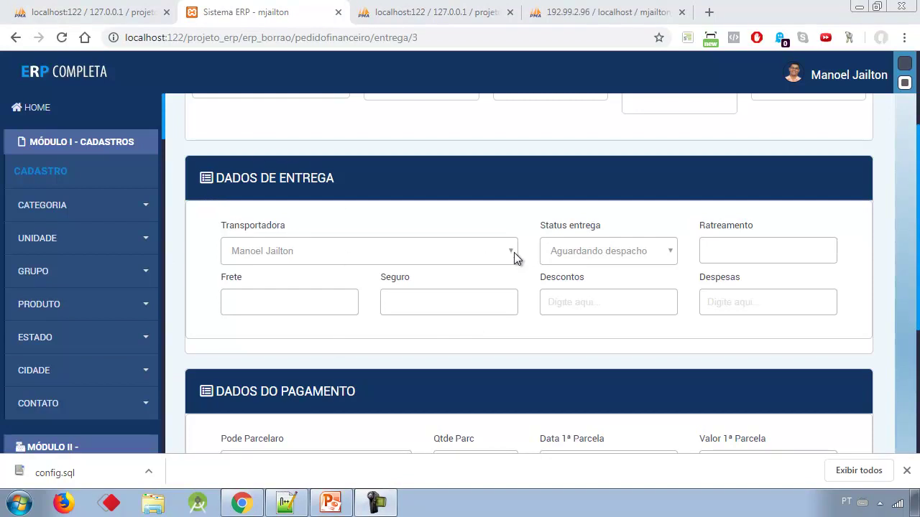
{"action": "left_click", "coordinate": [654, 257]}
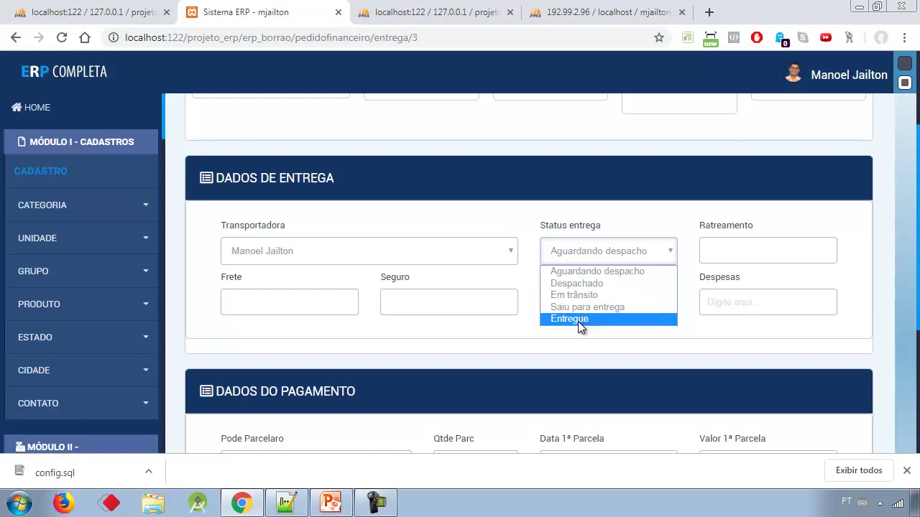
{"action": "left_click", "coordinate": [601, 287]}
{"action": "left_click", "coordinate": [731, 251]}
{"action": "left_click", "coordinate": [265, 300]}
{"action": "left_click", "coordinate": [429, 300]}
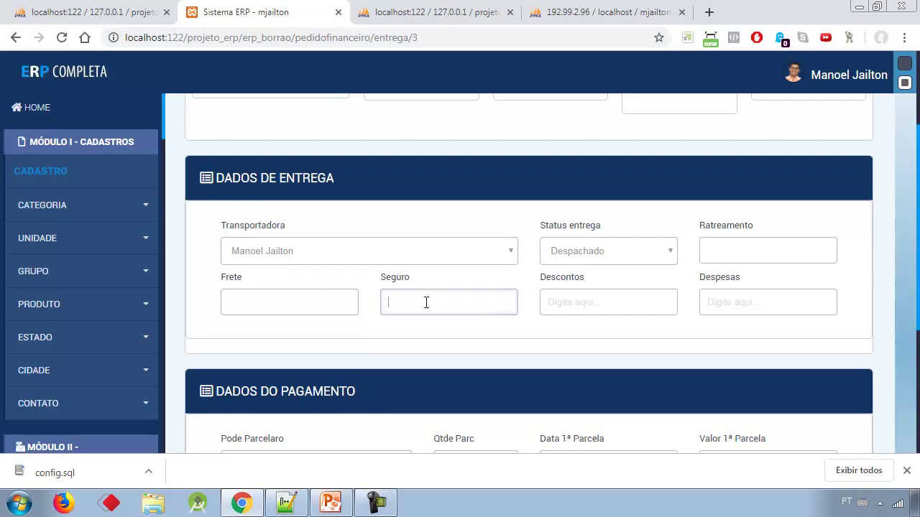
{"action": "left_click", "coordinate": [755, 308]}
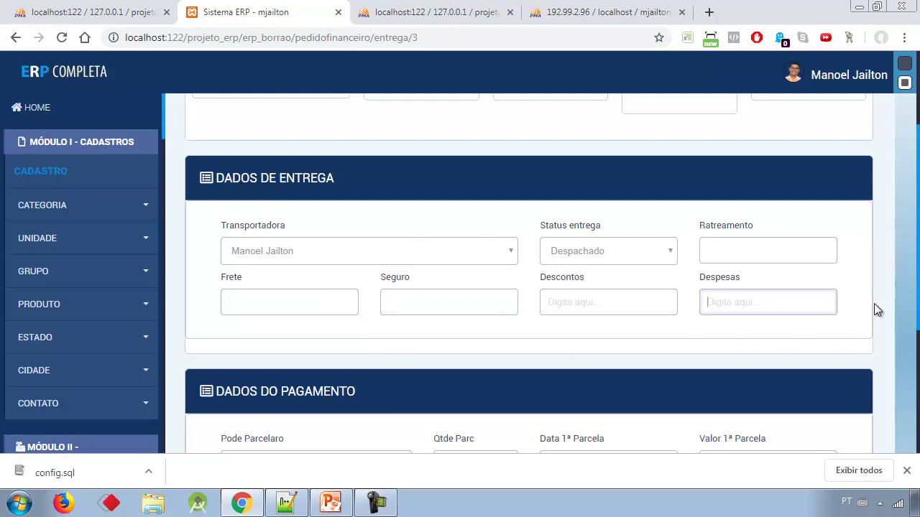
Step: Set the order's payment to monthly installments (Sim, Mensalmente) with 4 installments
{"action": "scroll", "coordinate": [529, 326], "scroll_direction": "down", "scroll_amount": 3}
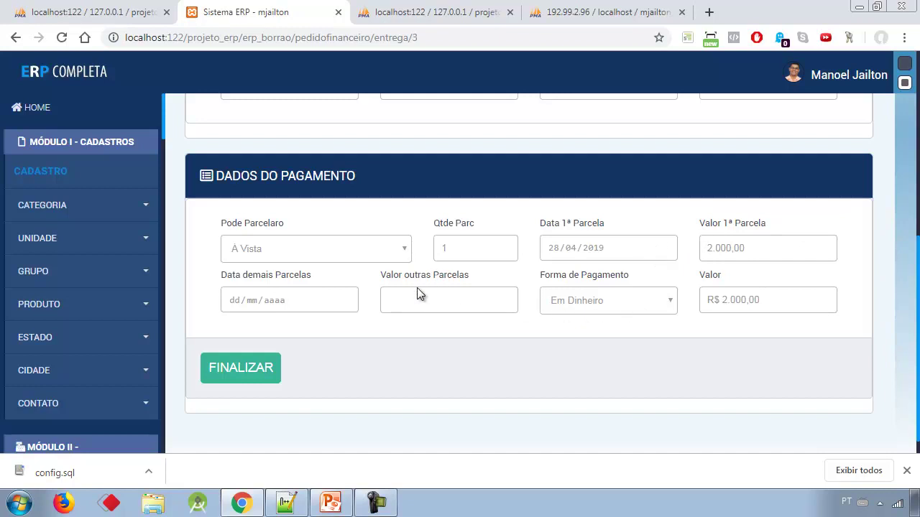
{"action": "left_click", "coordinate": [406, 251]}
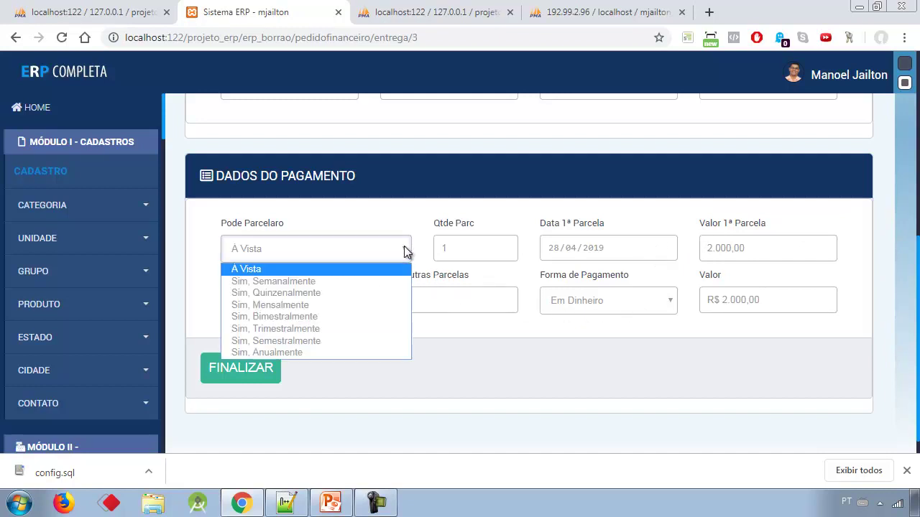
{"action": "left_click", "coordinate": [260, 306]}
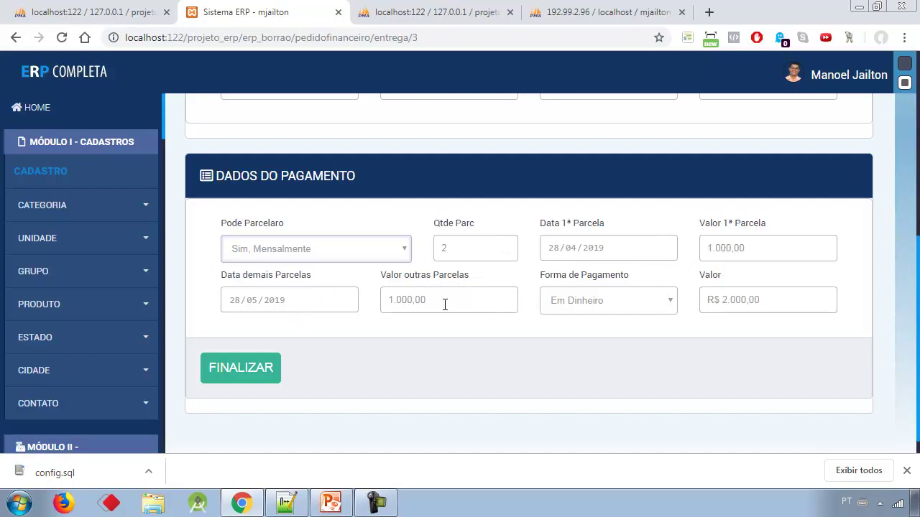
{"action": "left_click", "coordinate": [505, 245]}
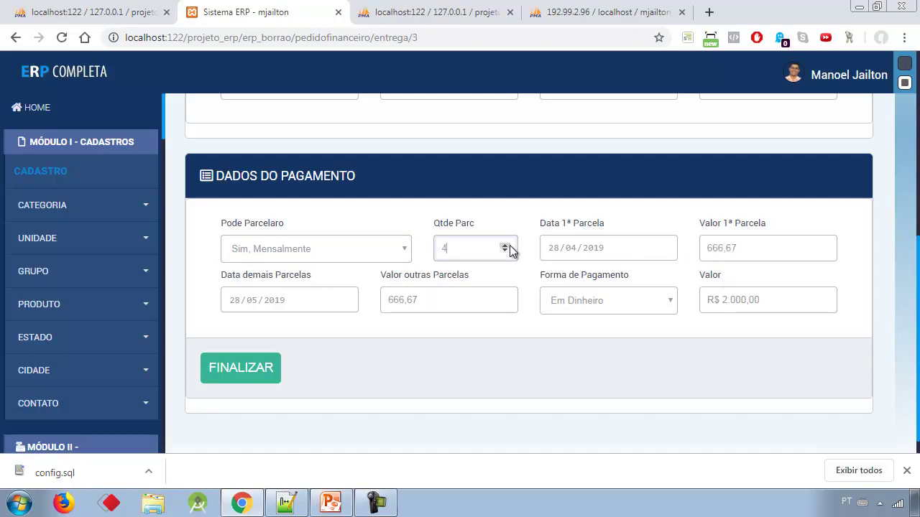
{"action": "left_click", "coordinate": [756, 253]}
{"action": "left_click", "coordinate": [462, 301]}
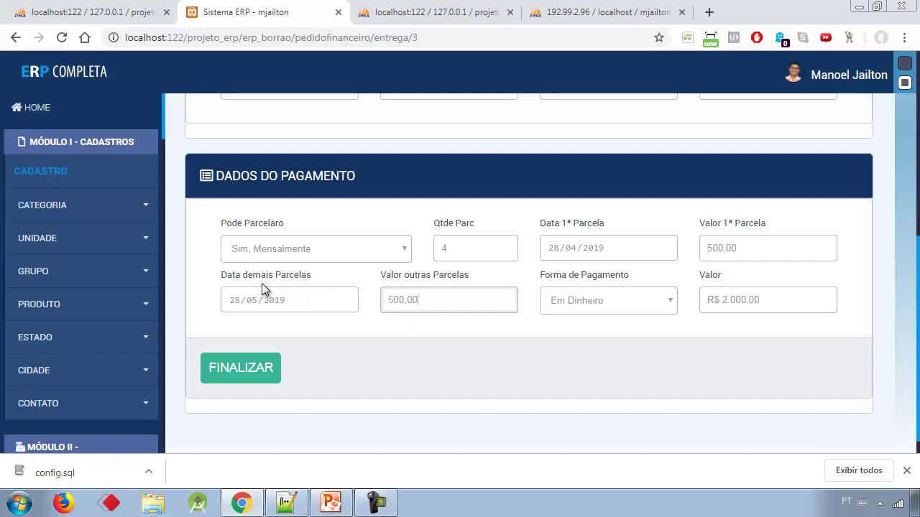
{"action": "left_click", "coordinate": [376, 253]}
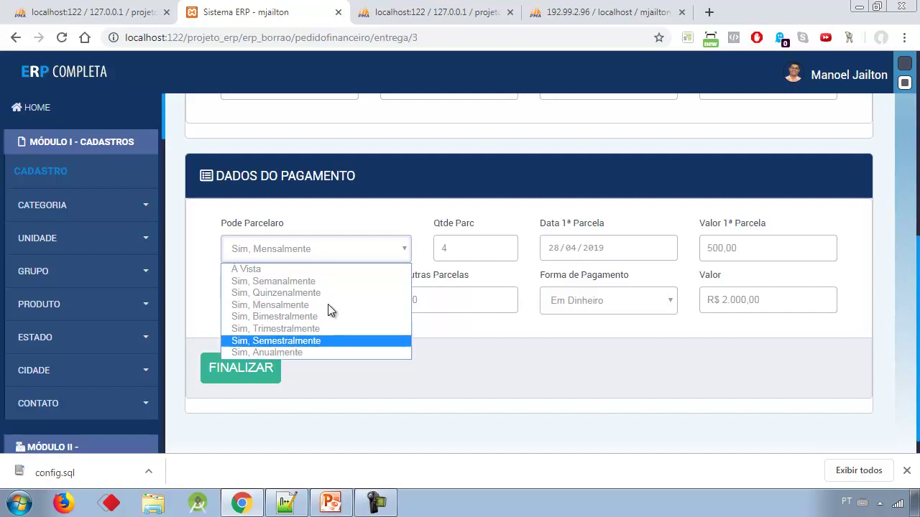
{"action": "left_click", "coordinate": [391, 205]}
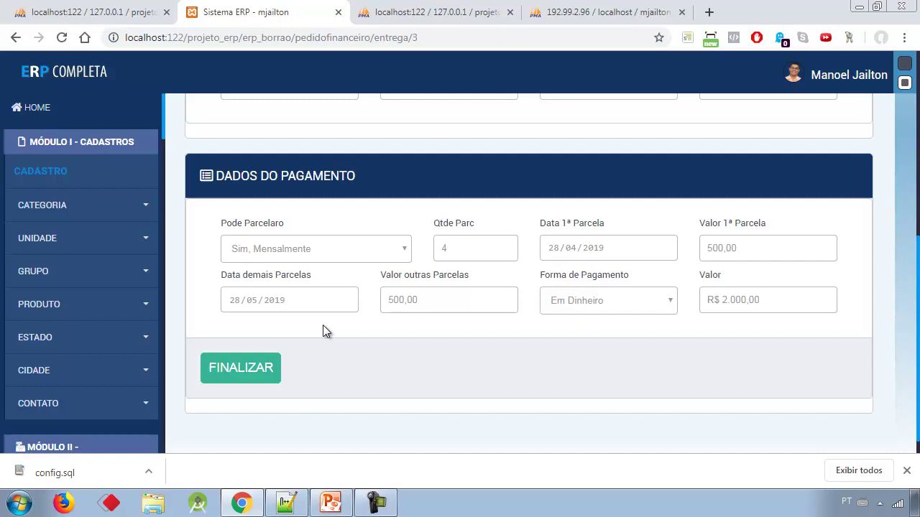
Step: Review the available Forma de Pagamento options for the order, keeping Em Dinheiro
{"action": "left_click", "coordinate": [664, 307]}
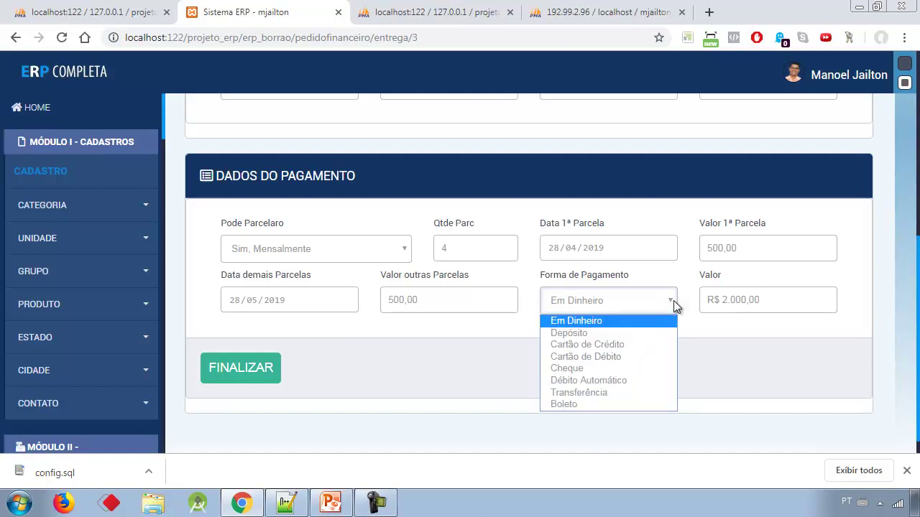
{"action": "left_click", "coordinate": [725, 335]}
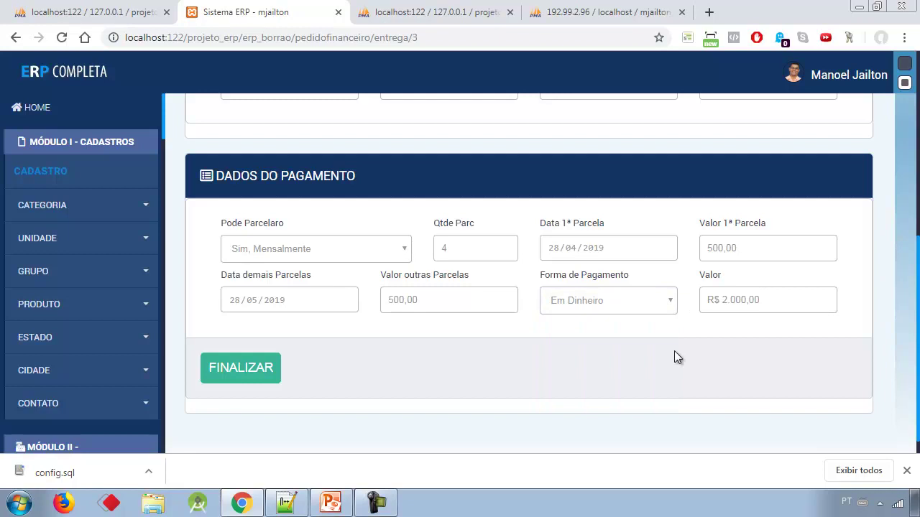
{"action": "left_click", "coordinate": [252, 378]}
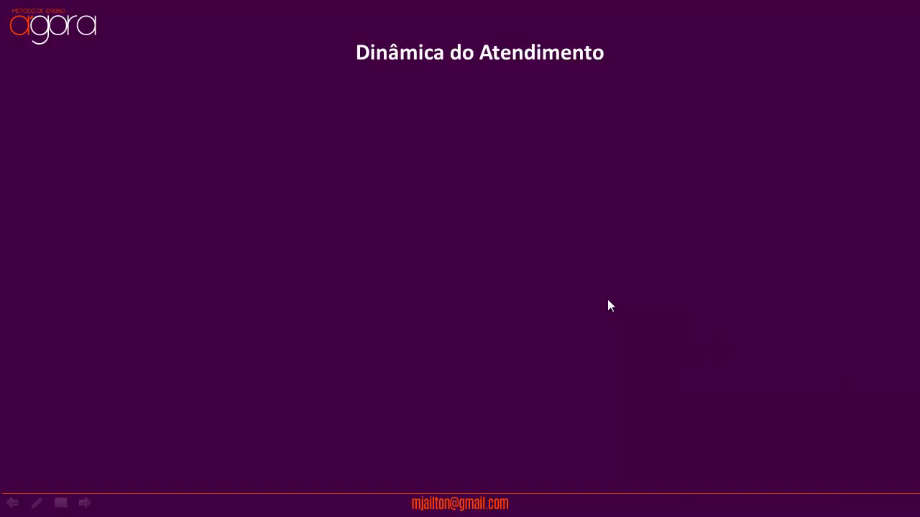
{"action": "left_click", "coordinate": [604, 300]}
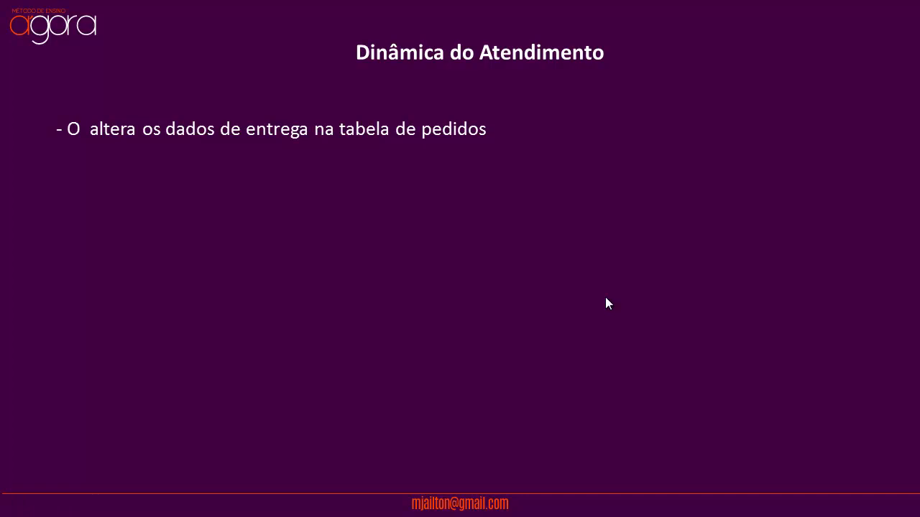
{"action": "key", "text": "alt+Tab"}
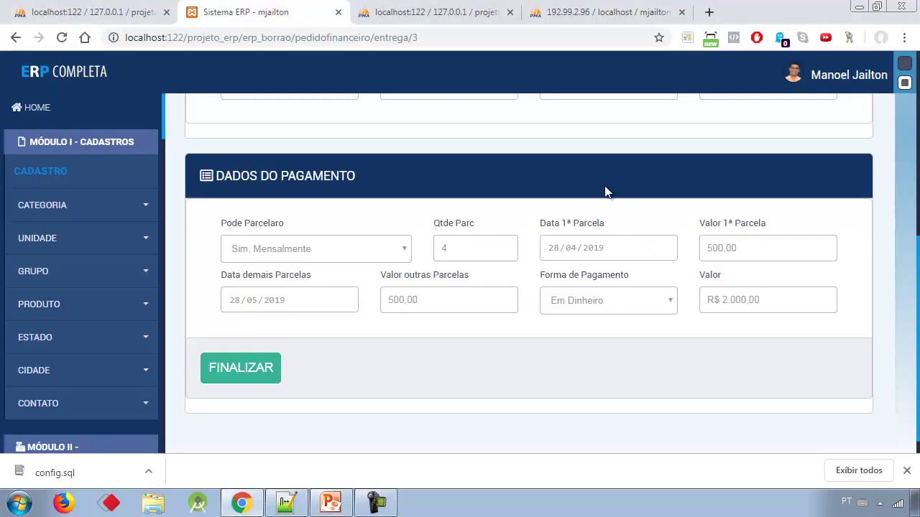
{"action": "scroll", "coordinate": [379, 257], "scroll_direction": "up", "scroll_amount": 3}
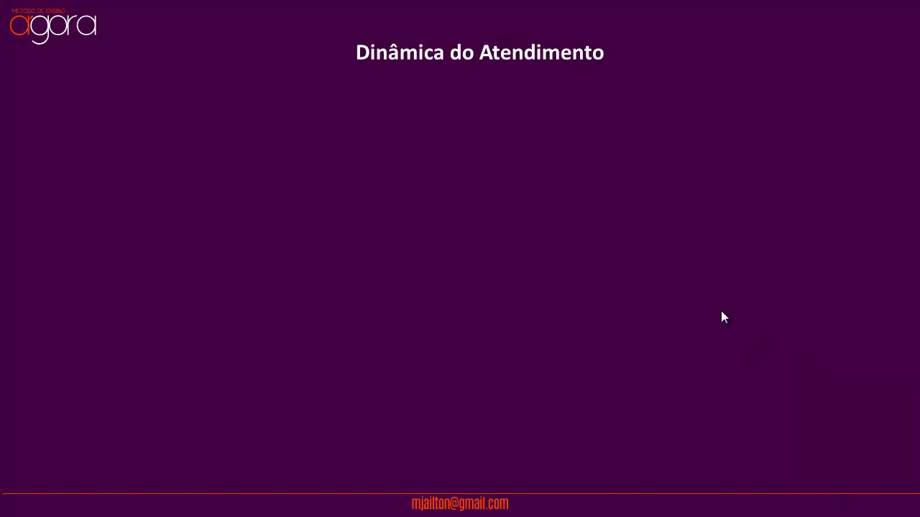
{"action": "left_click", "coordinate": [721, 314]}
{"action": "left_click", "coordinate": [622, 282]}
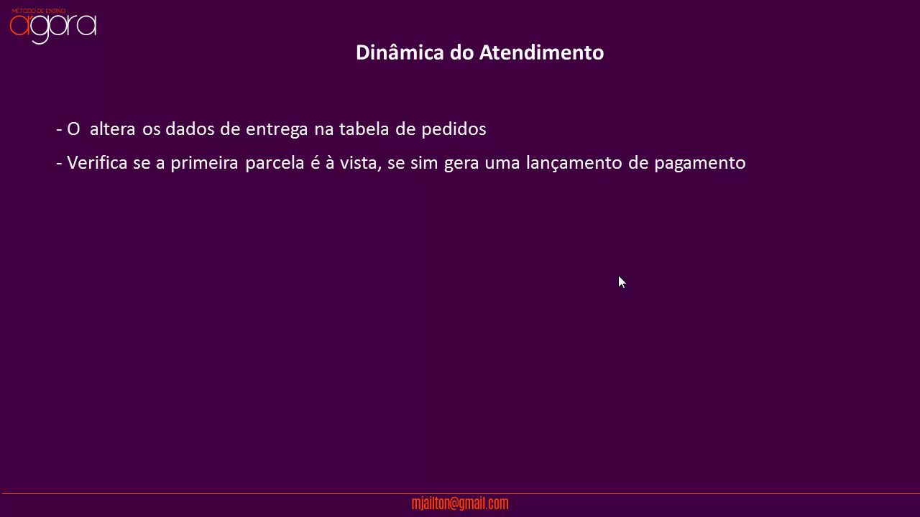
{"action": "key", "text": "Right"}
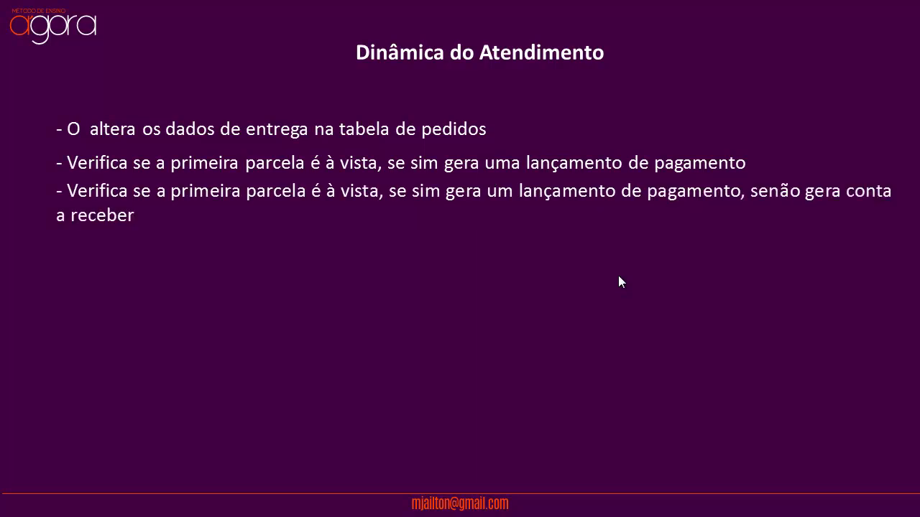
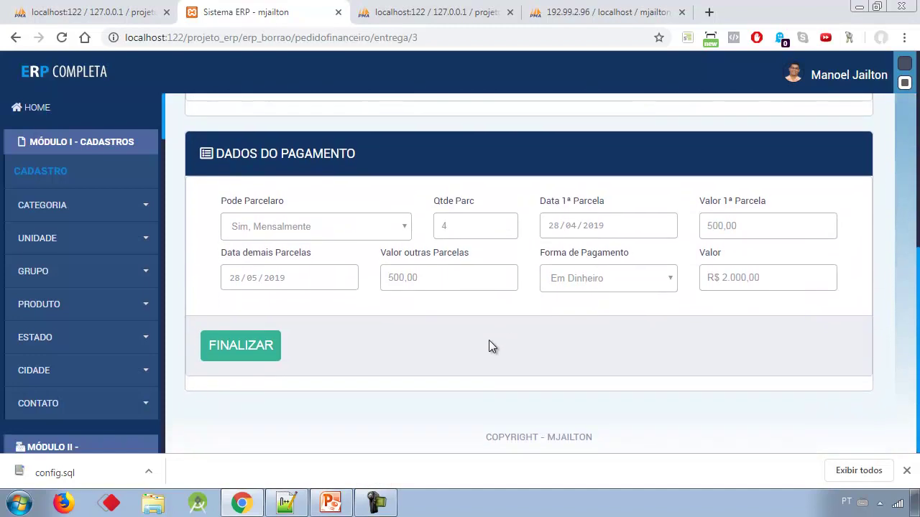
Step: Choose the carrier and delivery status in the order's Dados de Entrega, and enter 10221 as the tracking code
{"action": "scroll", "coordinate": [651, 242], "scroll_direction": "up", "scroll_amount": 6}
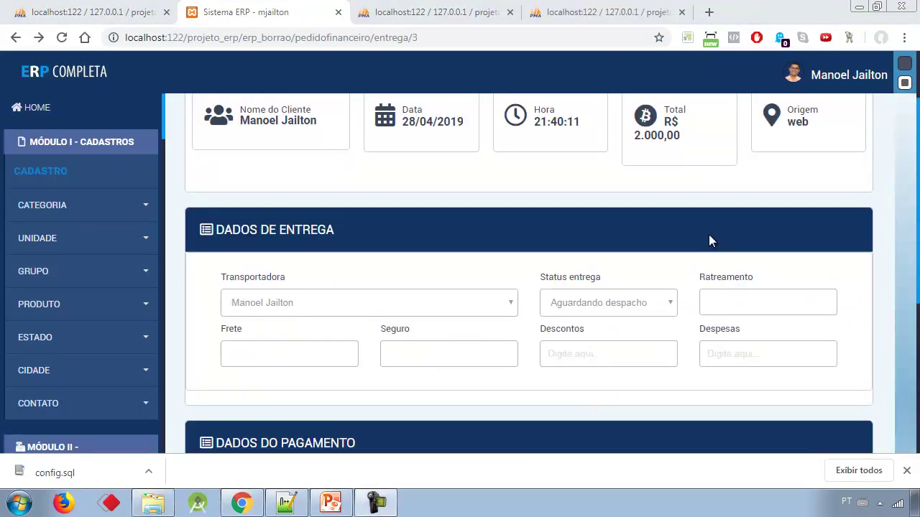
{"action": "scroll", "coordinate": [575, 219], "scroll_direction": "down", "scroll_amount": 4}
{"action": "scroll", "coordinate": [574, 219], "scroll_direction": "down", "scroll_amount": 2}
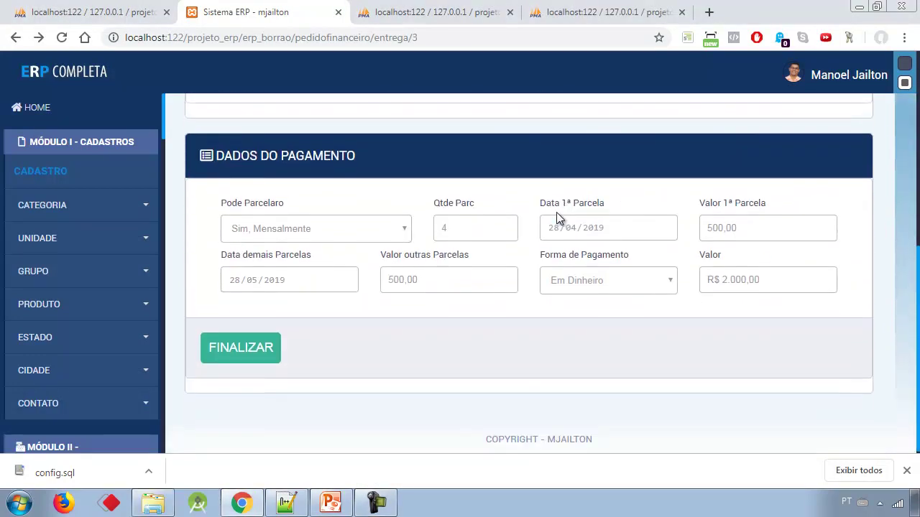
{"action": "scroll", "coordinate": [532, 219], "scroll_direction": "up", "scroll_amount": 3}
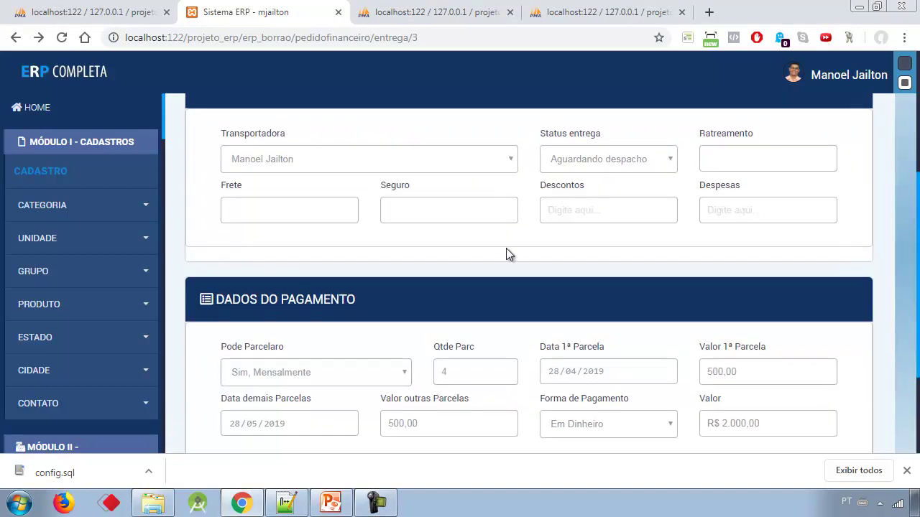
{"action": "scroll", "coordinate": [493, 239], "scroll_direction": "up", "scroll_amount": 1}
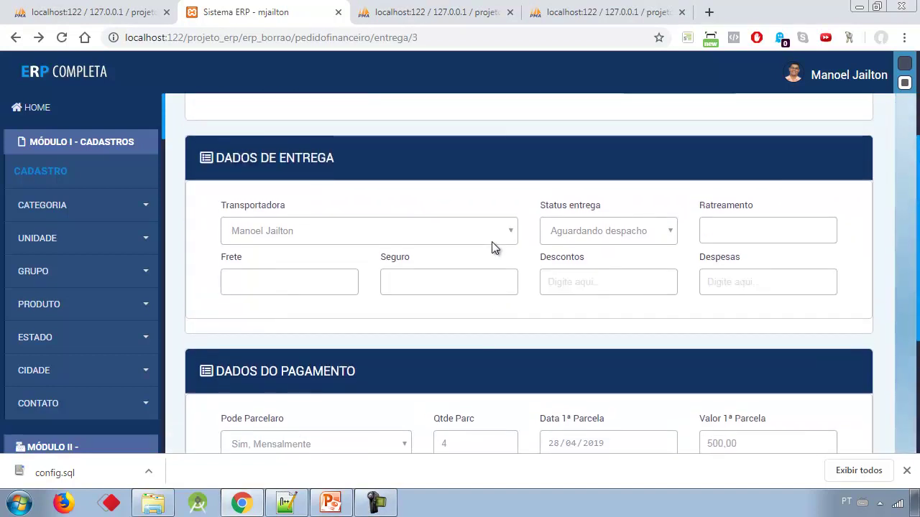
{"action": "left_click", "coordinate": [509, 236]}
{"action": "left_click", "coordinate": [421, 264]}
{"action": "left_click", "coordinate": [664, 242]}
{"action": "left_click", "coordinate": [619, 264]}
{"action": "left_click", "coordinate": [724, 235]}
{"action": "type", "text": "10221"}
Step: Set the order's Frete, Seguro, Descontos and Despesas to 0
{"action": "left_click", "coordinate": [312, 279]}
{"action": "type", "text": "0"}
{"action": "left_click", "coordinate": [437, 277]}
{"action": "type", "text": "0"}
{"action": "left_click", "coordinate": [576, 275]}
{"action": "type", "text": "0"}
{"action": "left_click", "coordinate": [708, 288]}
{"action": "type", "text": "0"}
{"action": "scroll", "coordinate": [460, 238], "scroll_direction": "down", "scroll_amount": 3}
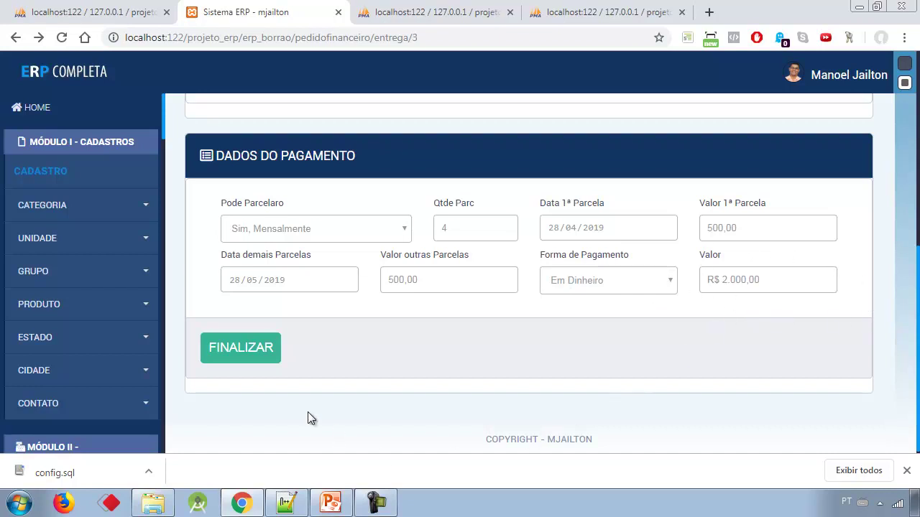
Step: Duplicate the order's delivery form twice in new browser tabs
{"action": "right_click", "coordinate": [272, 23]}
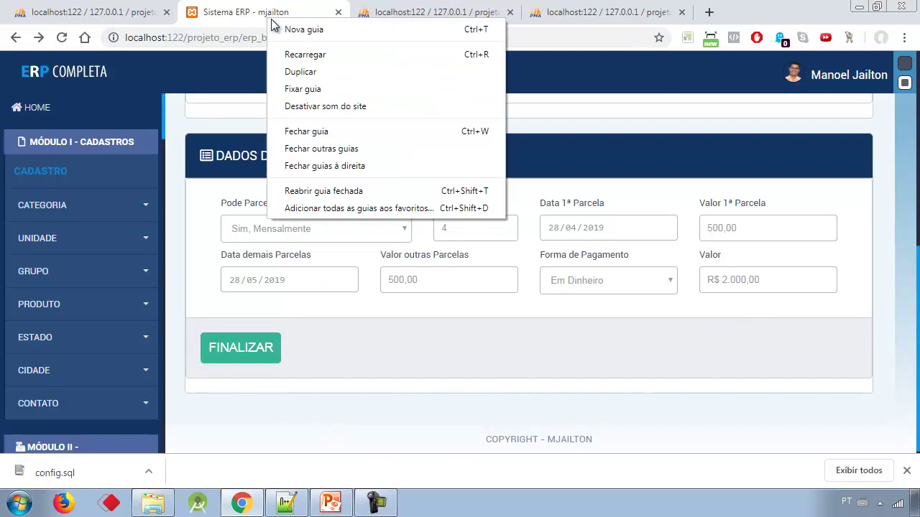
{"action": "left_click", "coordinate": [300, 73]}
{"action": "right_click", "coordinate": [394, 13]}
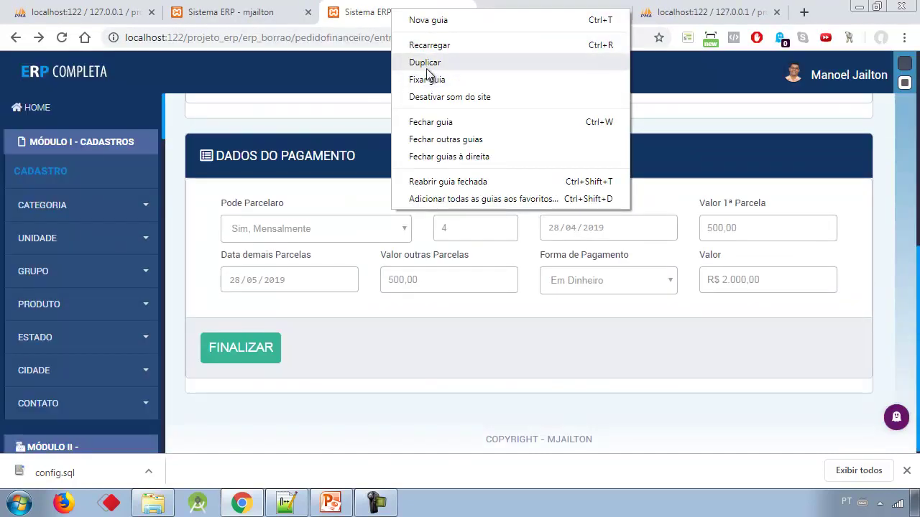
{"action": "left_click", "coordinate": [428, 63]}
Step: Open the Recebíveis page of Contas a Receber in the first ERP browser tab
{"action": "left_click", "coordinate": [230, 12]}
{"action": "scroll", "coordinate": [131, 243], "scroll_direction": "down", "scroll_amount": 5}
{"action": "scroll", "coordinate": [130, 244], "scroll_direction": "down", "scroll_amount": 8}
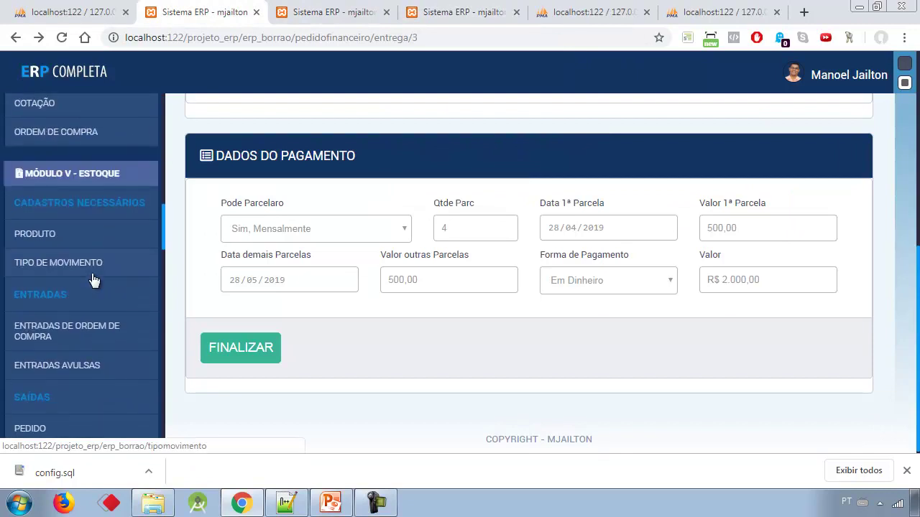
{"action": "scroll", "coordinate": [93, 280], "scroll_direction": "down", "scroll_amount": 10}
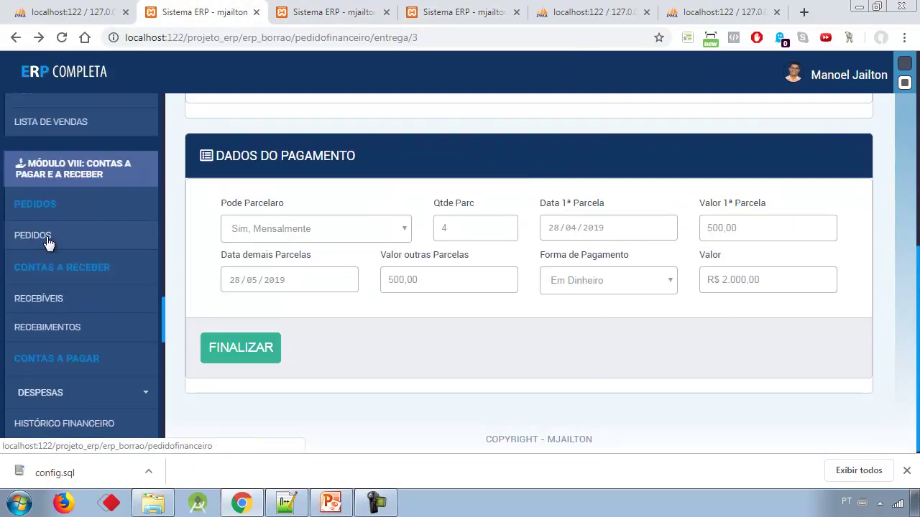
{"action": "left_click", "coordinate": [37, 300]}
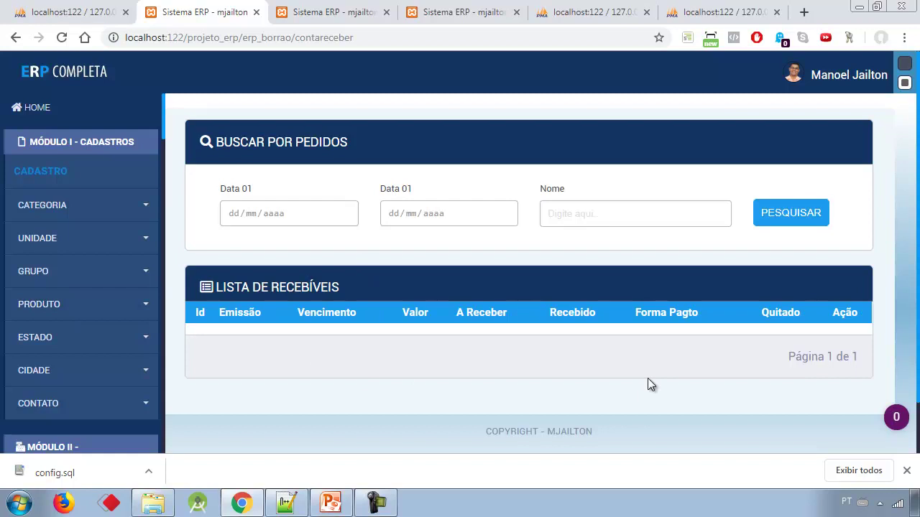
Step: Open the Histórico Financeiro page of Módulo VIII in the second ERP browser tab
{"action": "left_click", "coordinate": [352, 12]}
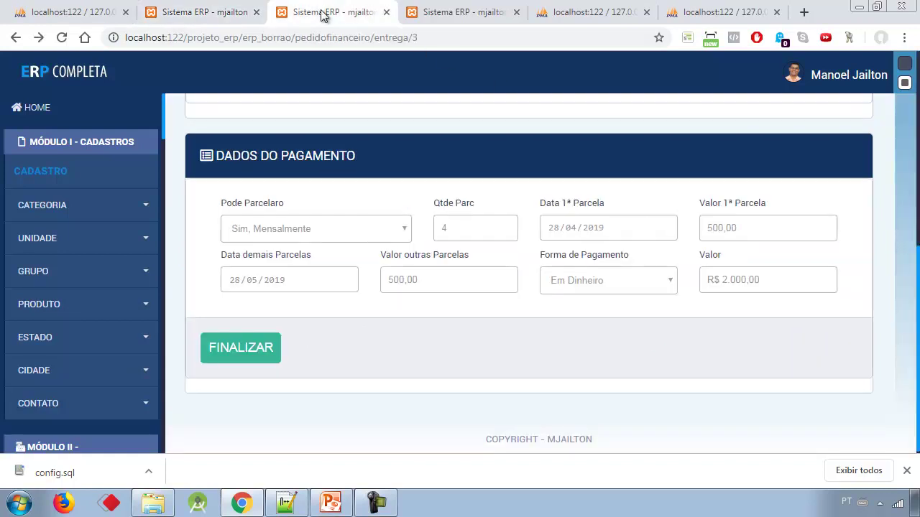
{"action": "scroll", "coordinate": [79, 316], "scroll_direction": "down", "scroll_amount": 6}
{"action": "scroll", "coordinate": [103, 322], "scroll_direction": "down", "scroll_amount": 10}
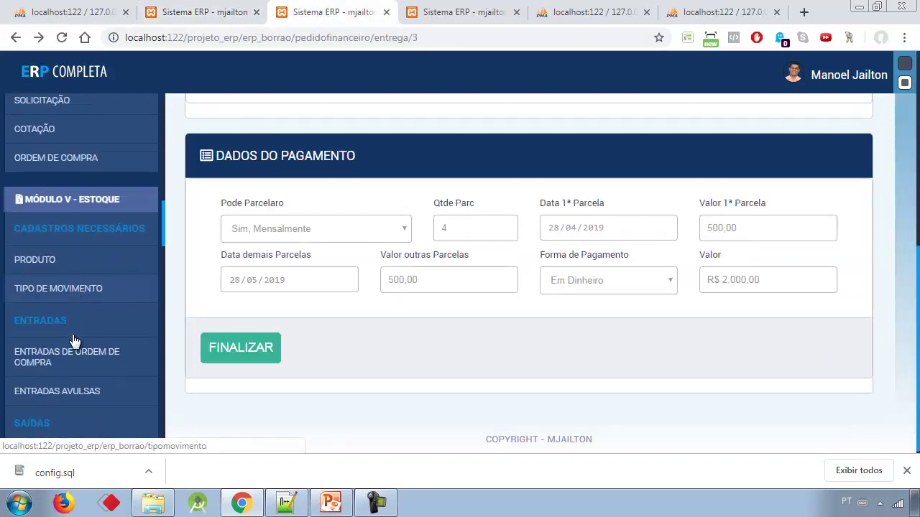
{"action": "scroll", "coordinate": [72, 341], "scroll_direction": "down", "scroll_amount": 10}
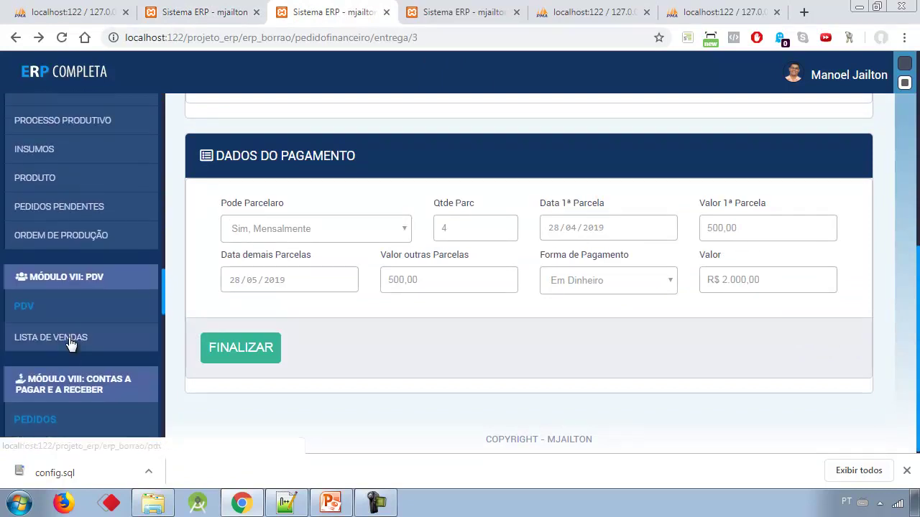
{"action": "scroll", "coordinate": [65, 324], "scroll_direction": "up", "scroll_amount": 2}
{"action": "left_click", "coordinate": [72, 279]}
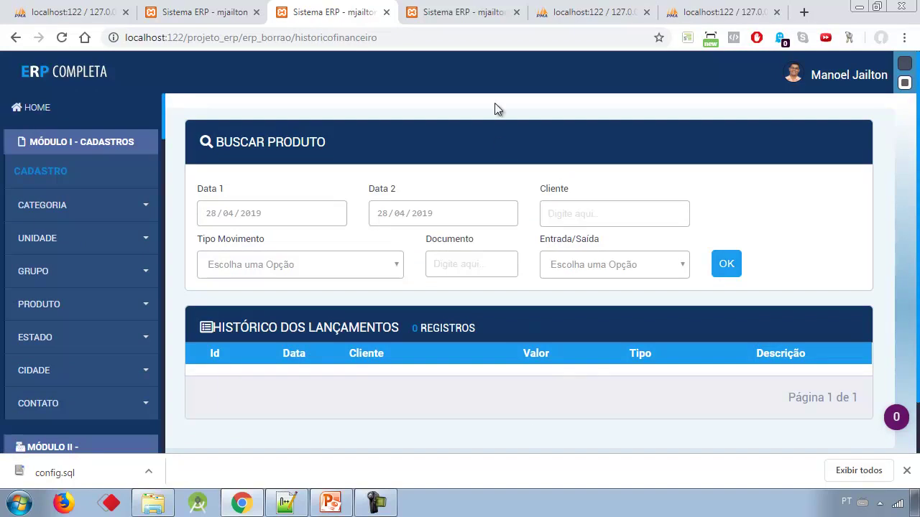
Step: Finalize the order's delivery and payment form in the third ERP browser tab
{"action": "left_click", "coordinate": [470, 16]}
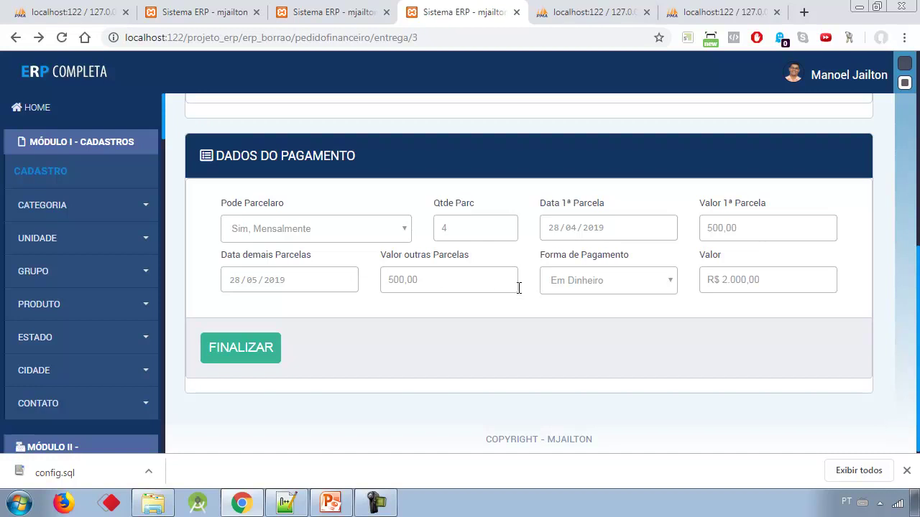
{"action": "left_click", "coordinate": [242, 349]}
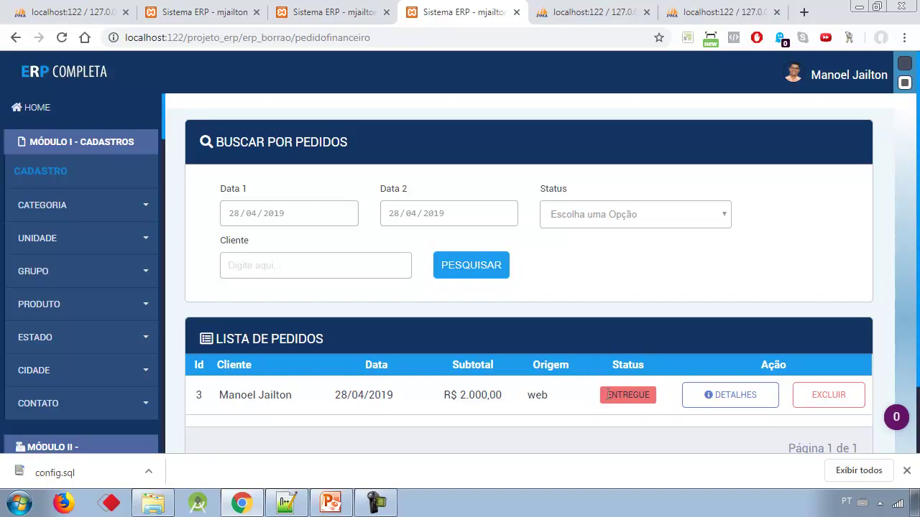
Step: Refresh the Recebíveis and Histórico Financeiro pages and compare the order's receivables with its payment entries
{"action": "left_click", "coordinate": [211, 20]}
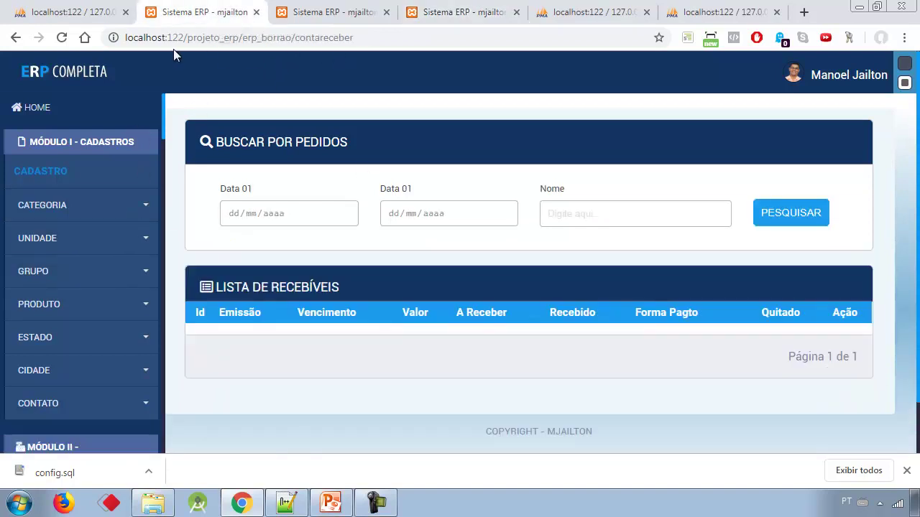
{"action": "left_click", "coordinate": [62, 38]}
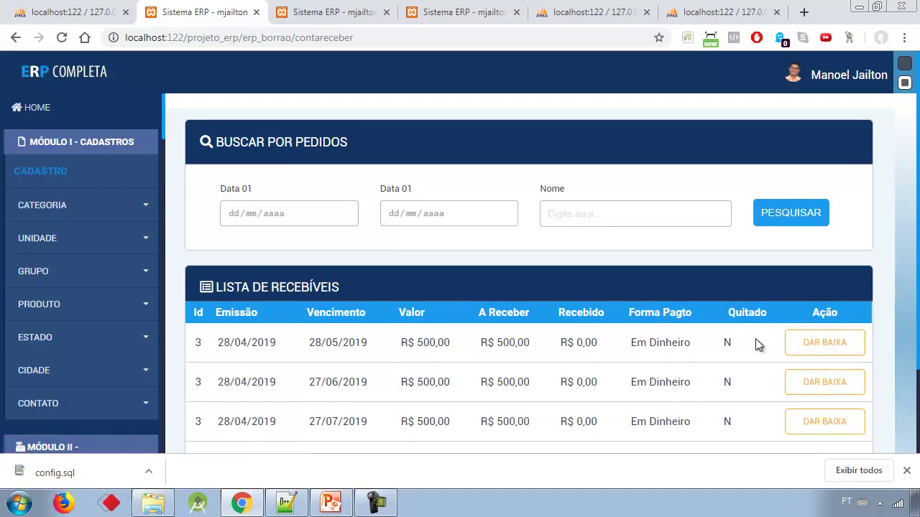
{"action": "left_click", "coordinate": [351, 20]}
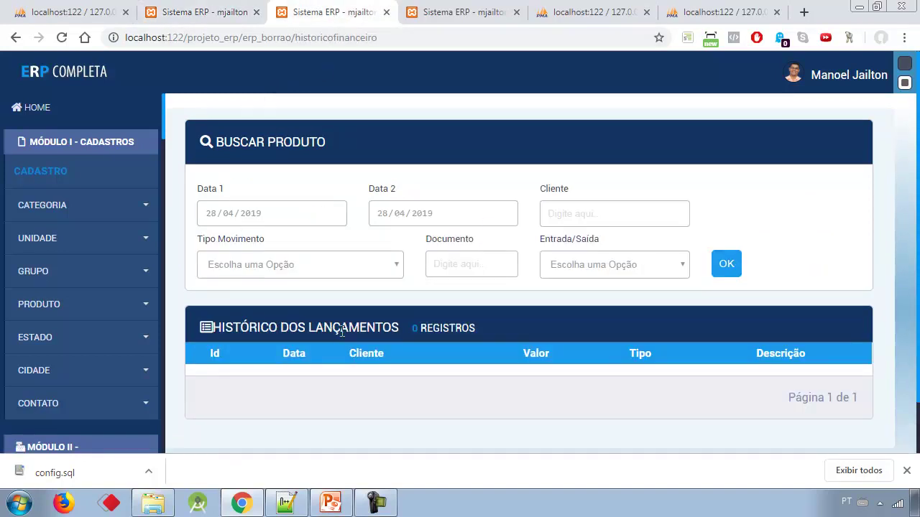
{"action": "left_click", "coordinate": [61, 37]}
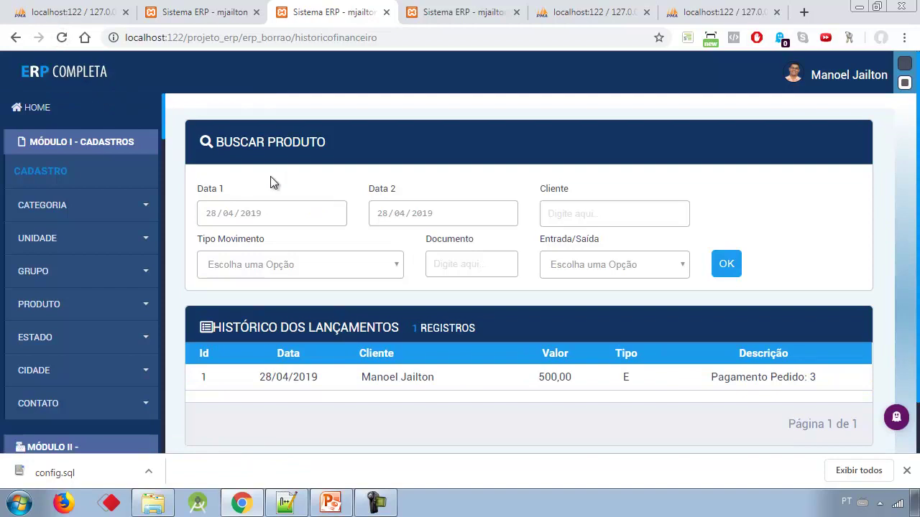
{"action": "left_click", "coordinate": [200, 22]}
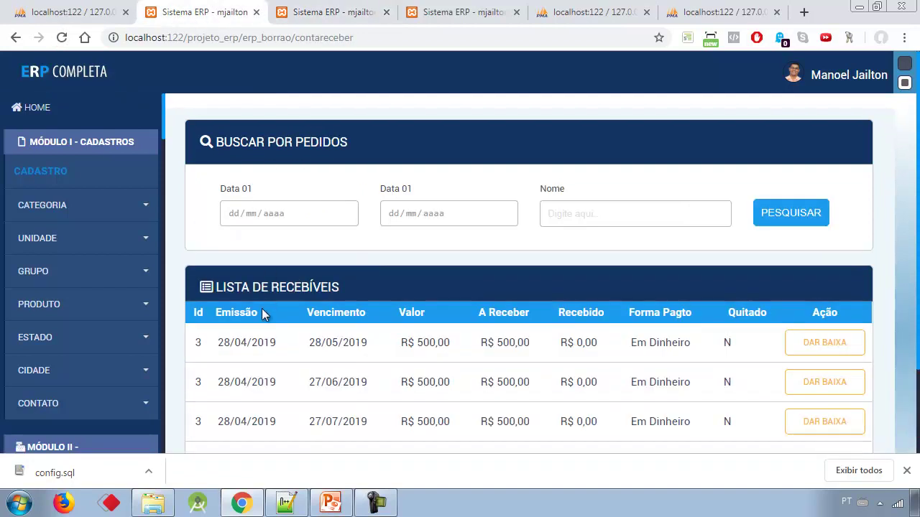
{"action": "left_click", "coordinate": [295, 23]}
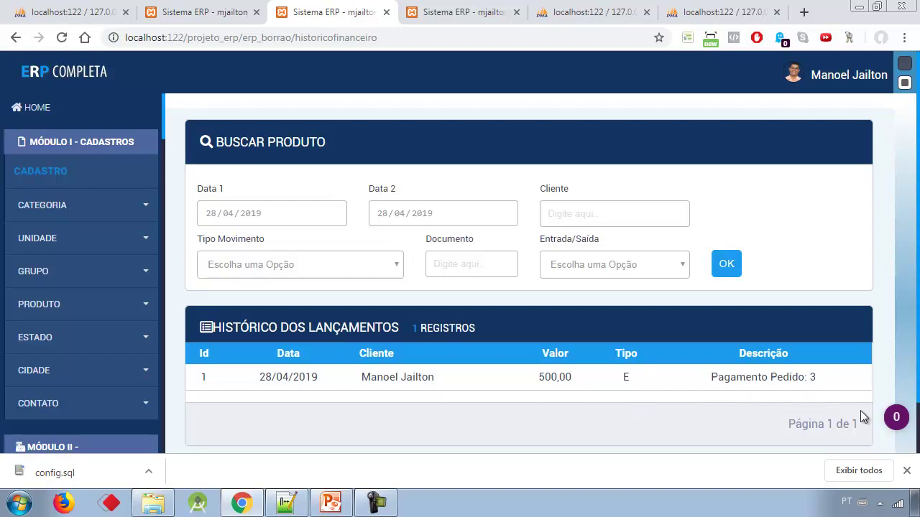
Step: Open the write-off form of the installment due 28/05/2019 and review its payment data fields
{"action": "left_click", "coordinate": [226, 20]}
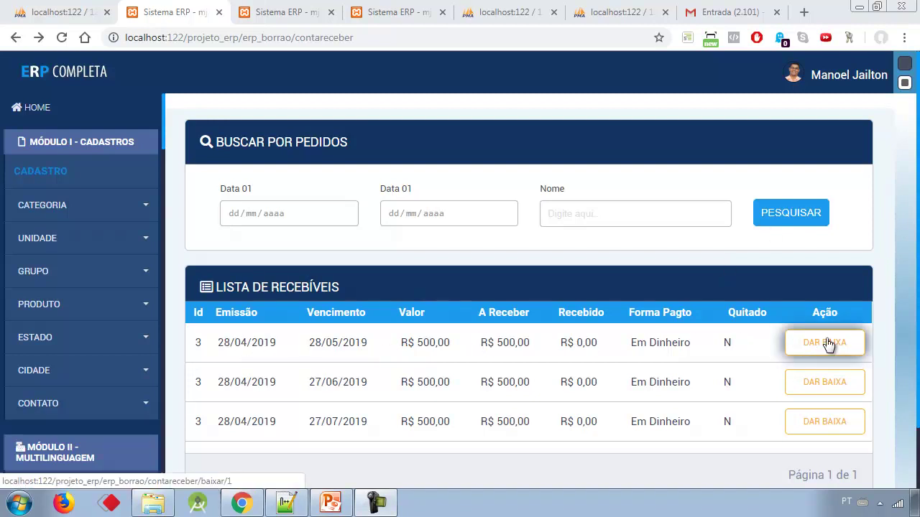
{"action": "left_click", "coordinate": [827, 344]}
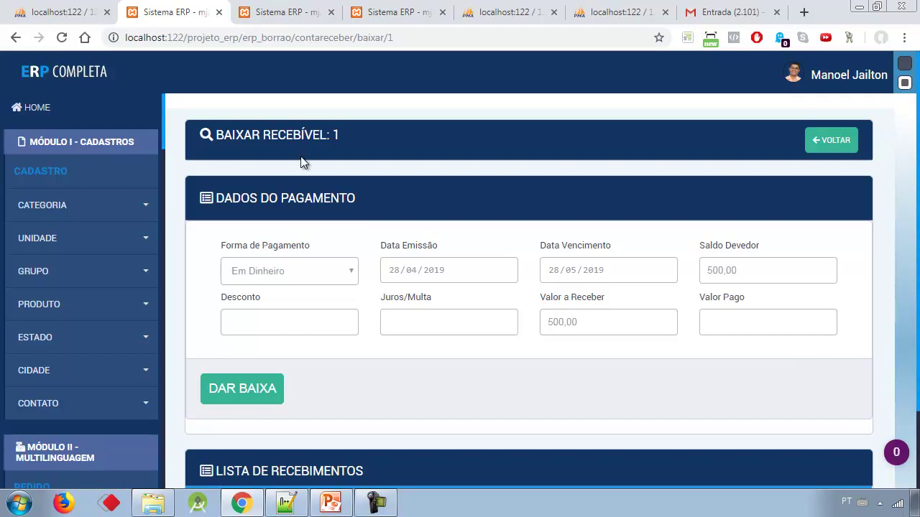
{"action": "left_click_drag", "start_coordinate": [327, 135], "coordinate": [338, 130]}
{"action": "left_click", "coordinate": [341, 276]}
{"action": "left_click", "coordinate": [342, 276]}
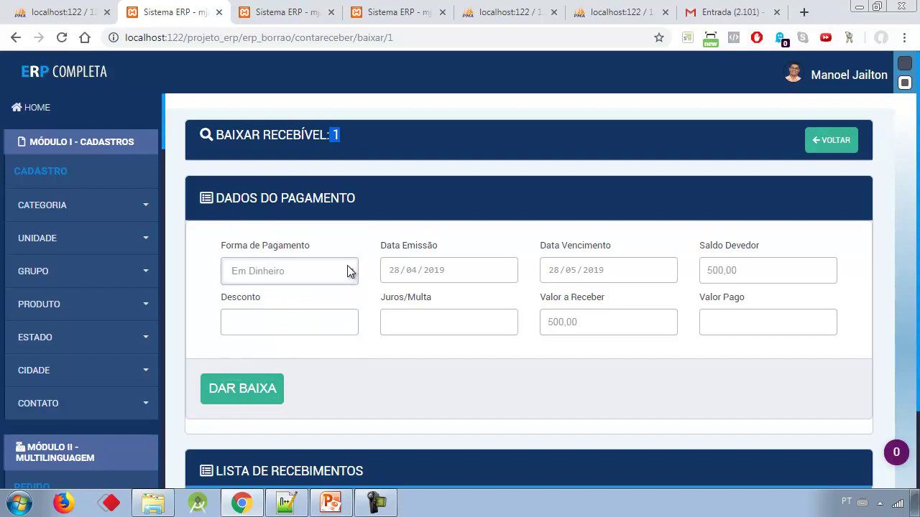
{"action": "left_click", "coordinate": [403, 271]}
{"action": "left_click", "coordinate": [452, 273]}
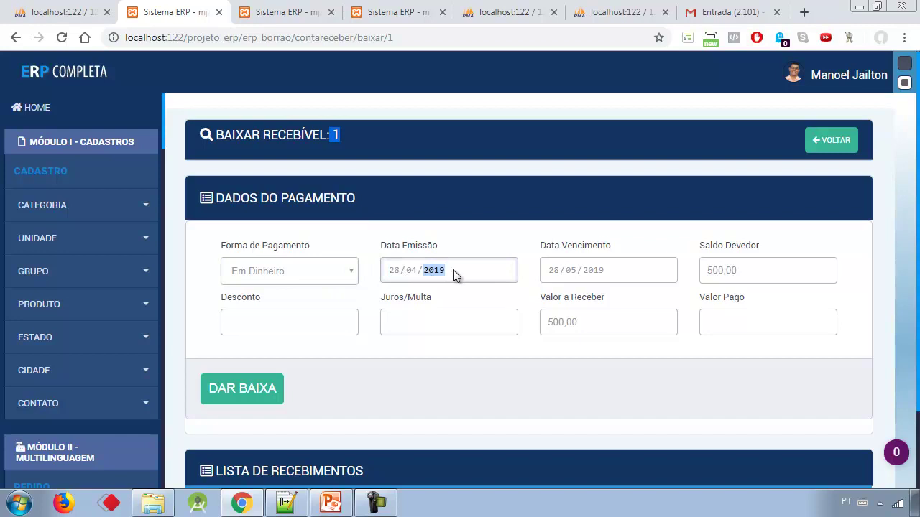
{"action": "left_click", "coordinate": [588, 277]}
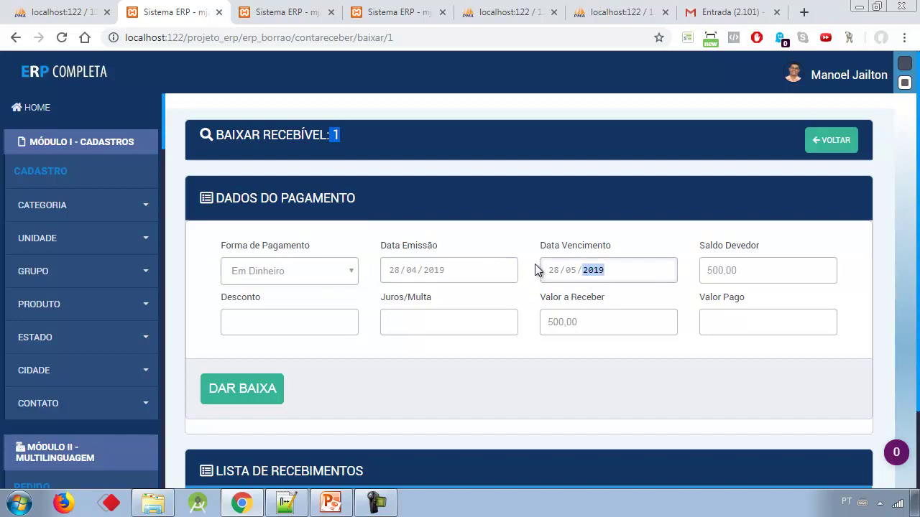
{"action": "left_click_drag", "start_coordinate": [710, 270], "coordinate": [755, 269]}
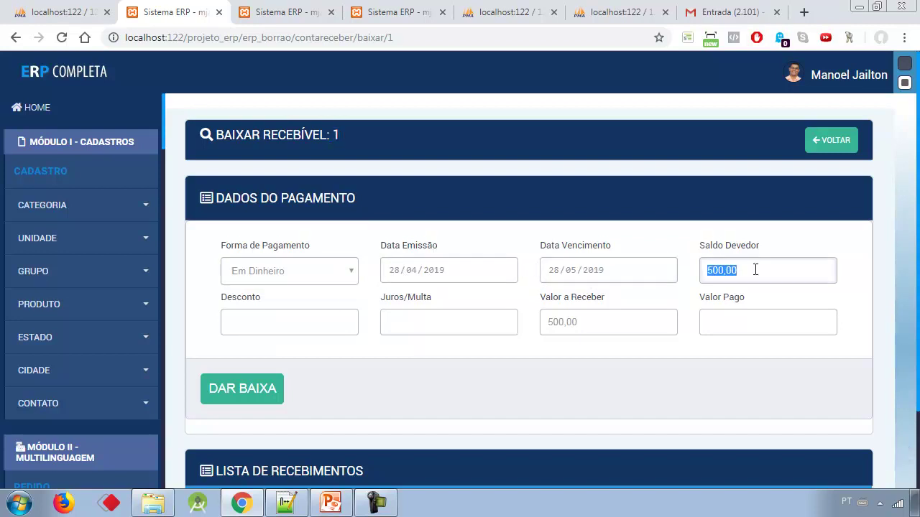
{"action": "left_click", "coordinate": [258, 321]}
{"action": "left_click", "coordinate": [429, 320]}
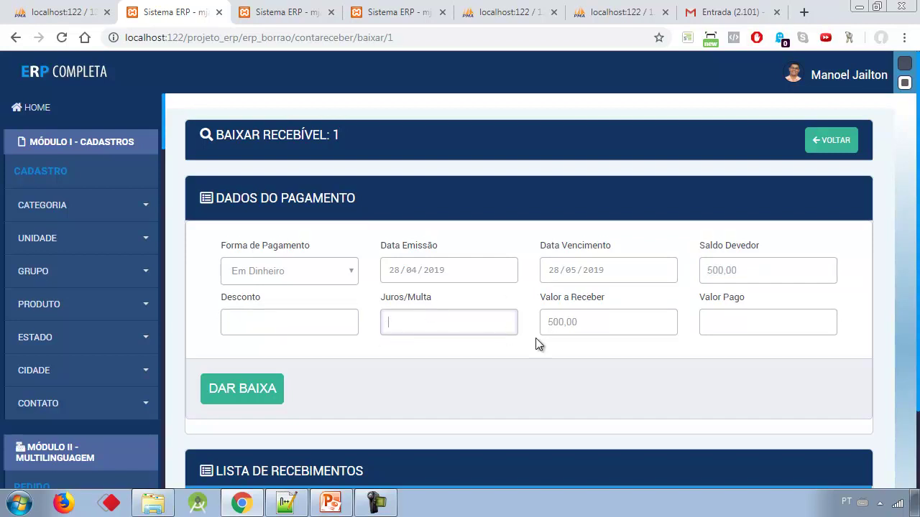
{"action": "left_click_drag", "start_coordinate": [585, 324], "coordinate": [501, 322]}
{"action": "type", "text": "11"}
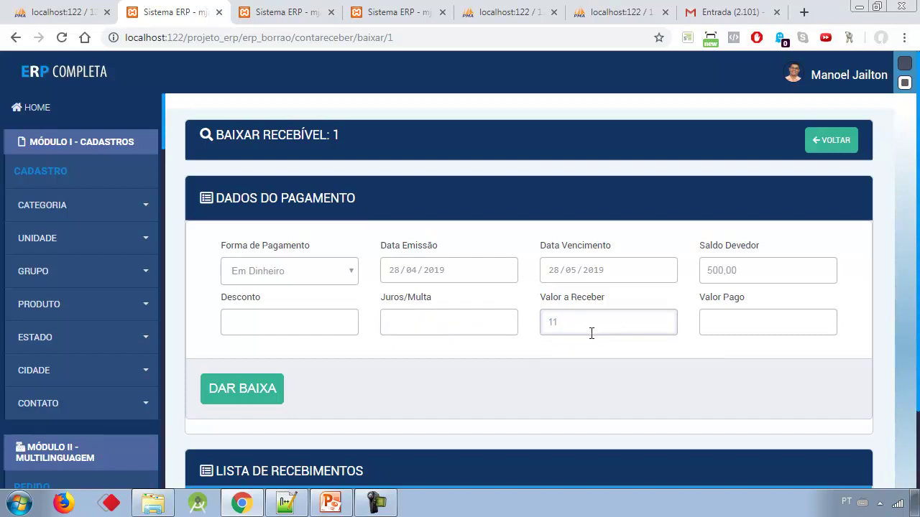
{"action": "key", "text": "ctrl+z"}
{"action": "left_click_drag", "start_coordinate": [591, 297], "coordinate": [587, 297]}
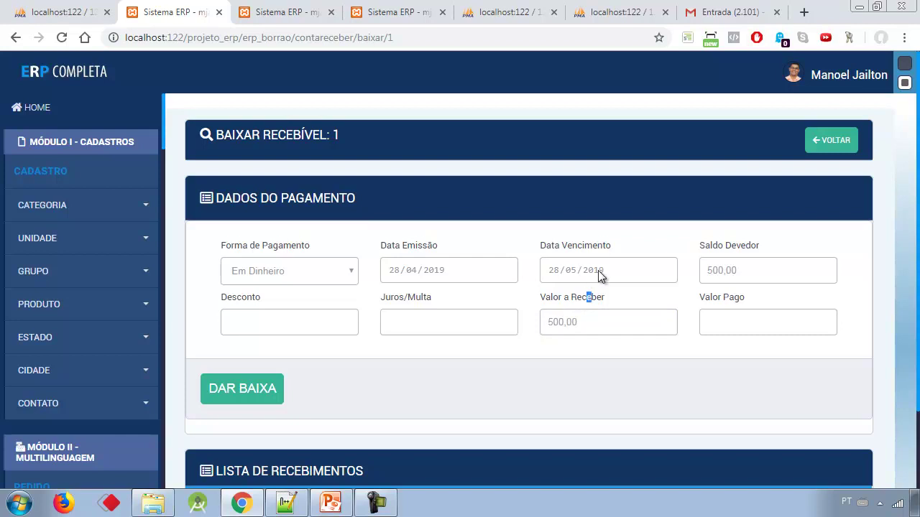
{"action": "left_click", "coordinate": [586, 327]}
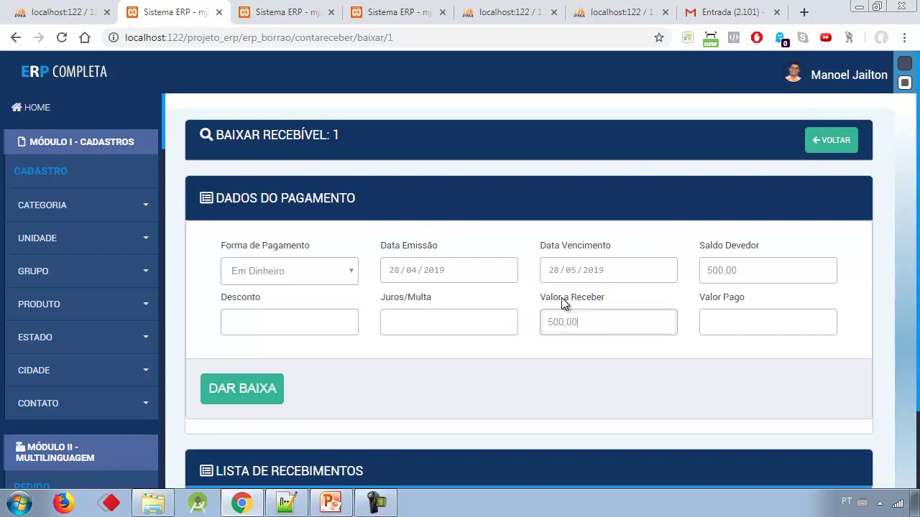
Step: Enter 500 as the Valor Pago and write off the installment due 28/05/2019
{"action": "left_click", "coordinate": [708, 351]}
{"action": "left_click", "coordinate": [717, 323]}
{"action": "type", "text": "500"}
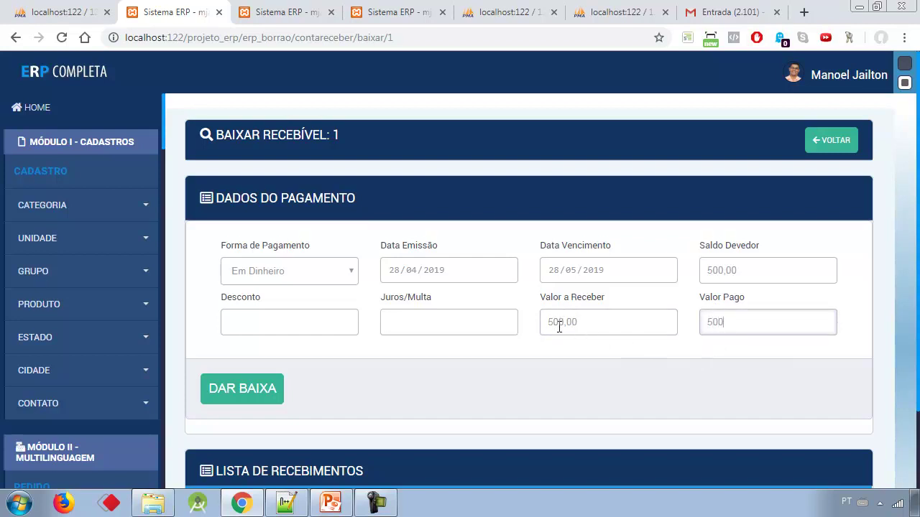
{"action": "left_click", "coordinate": [570, 368]}
{"action": "scroll", "coordinate": [572, 374], "scroll_direction": "down", "scroll_amount": 2}
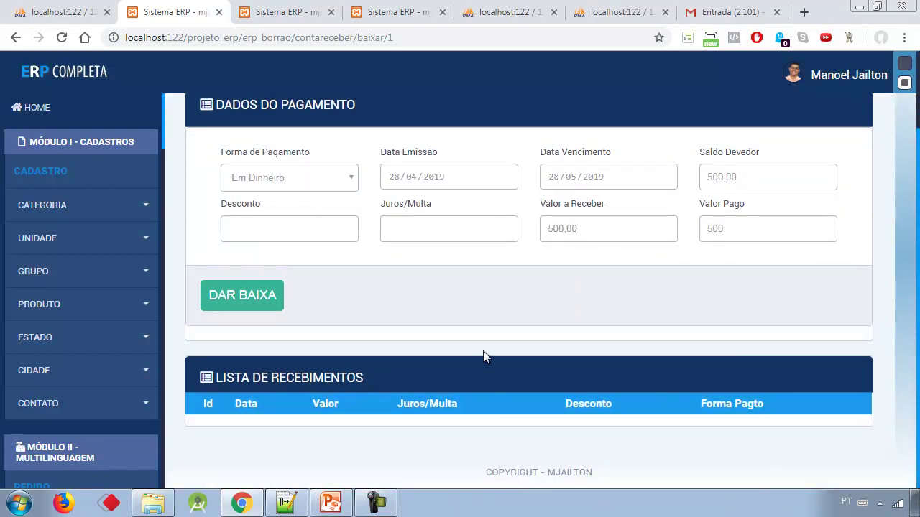
{"action": "scroll", "coordinate": [395, 385], "scroll_direction": "up", "scroll_amount": 2}
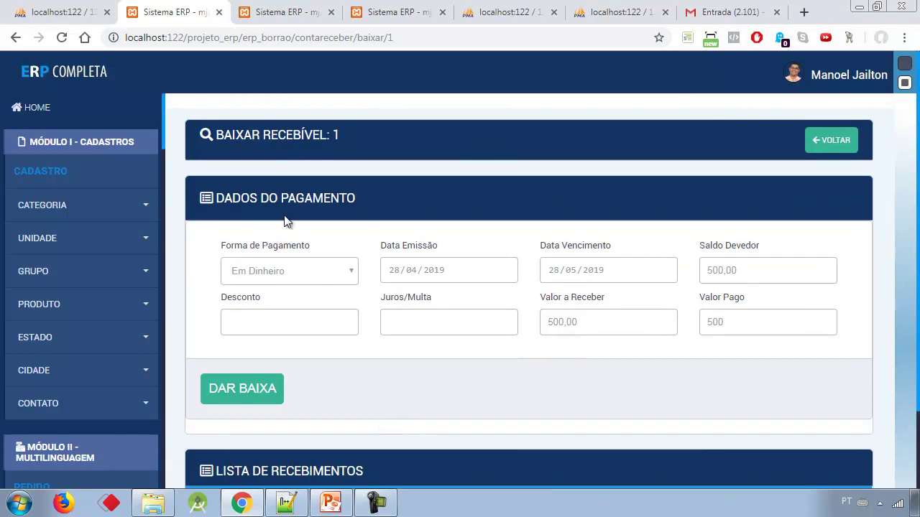
{"action": "left_click", "coordinate": [245, 392]}
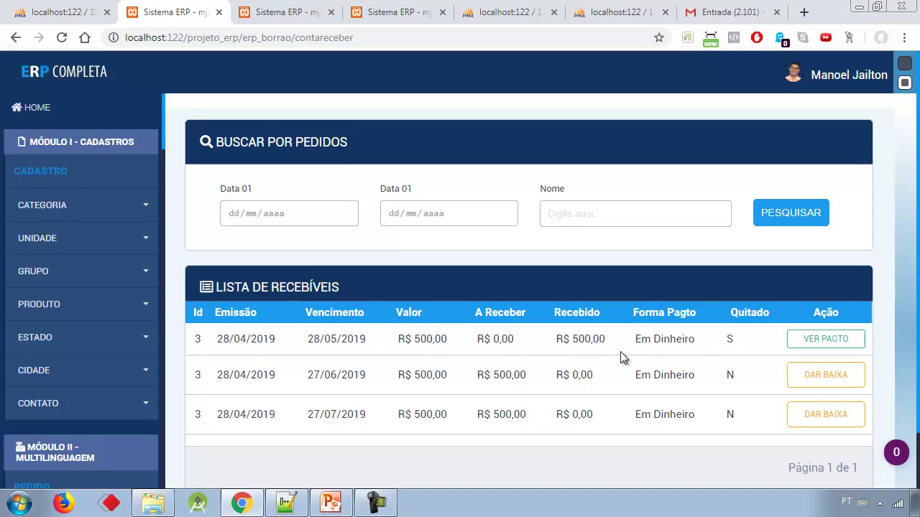
Step: View the payment list of the installment due 28/05/2019 and check its entry in the refreshed Histórico Financeiro page
{"action": "left_click", "coordinate": [812, 344]}
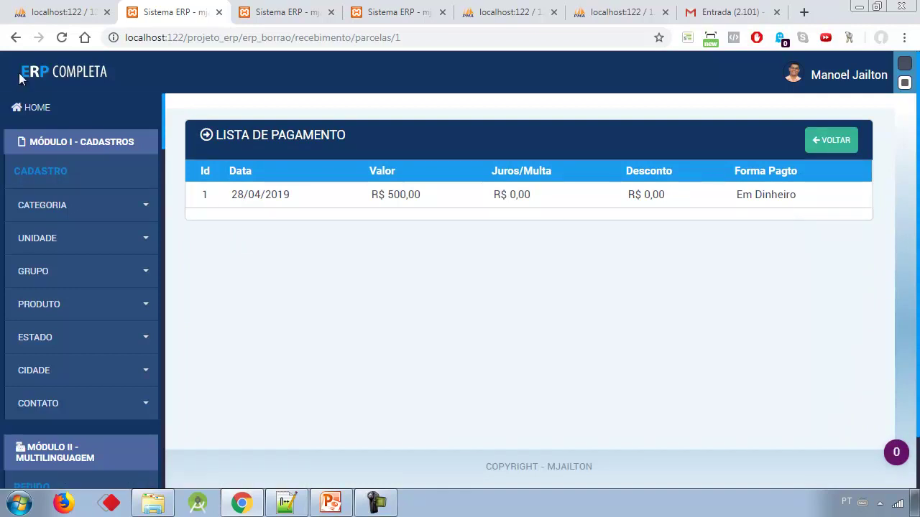
{"action": "left_click", "coordinate": [827, 146]}
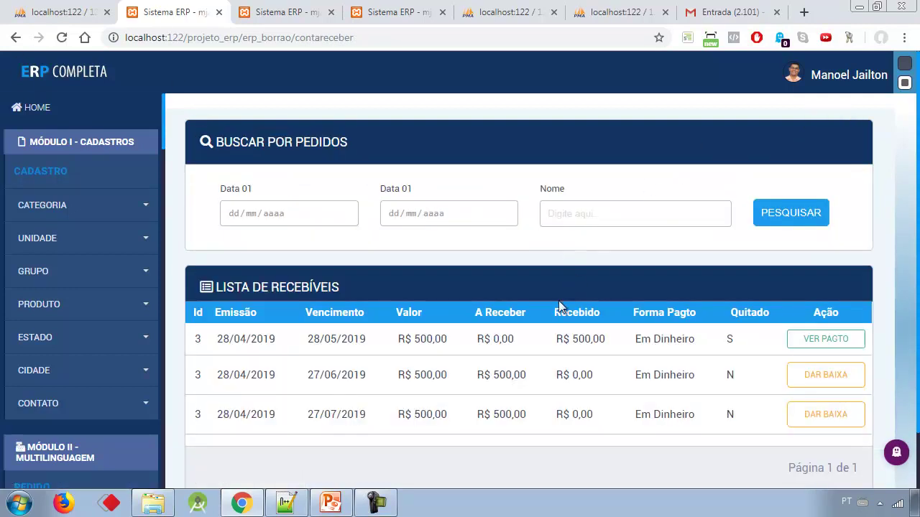
{"action": "left_click", "coordinate": [306, 16]}
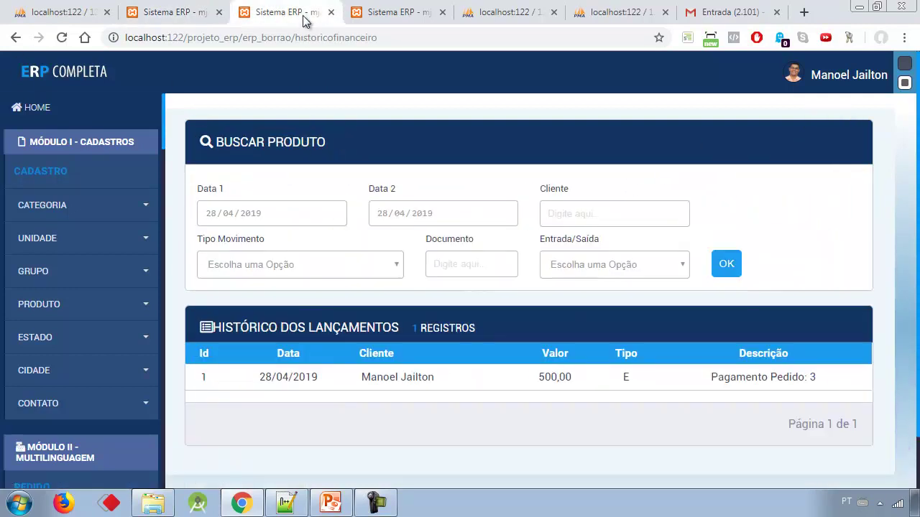
{"action": "left_click", "coordinate": [62, 38]}
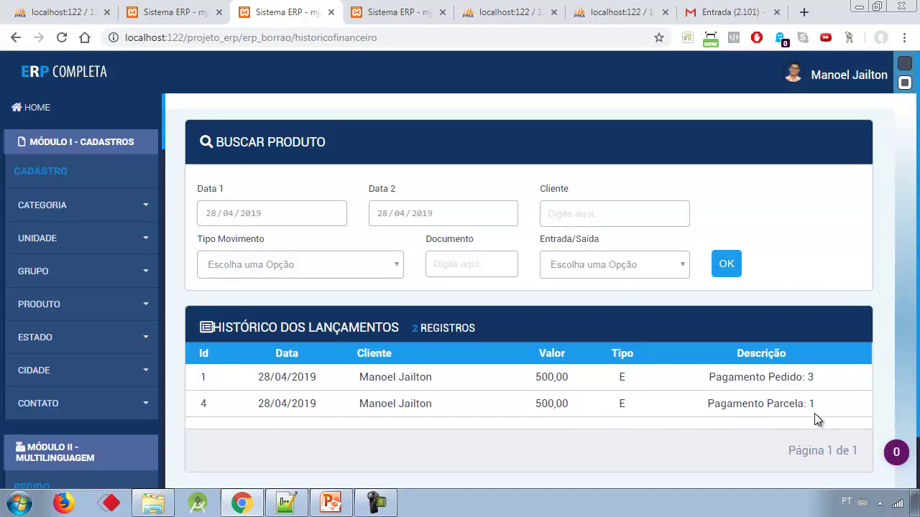
Step: Register a partial payment of 100 on the installment due 27/06/2019 and check it in the refreshed Histórico Financeiro page
{"action": "left_click", "coordinate": [184, 12]}
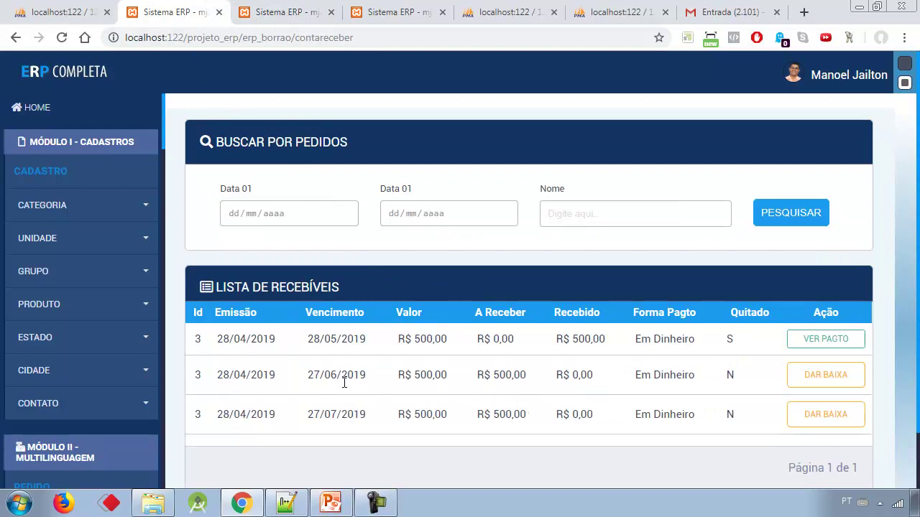
{"action": "left_click", "coordinate": [825, 374]}
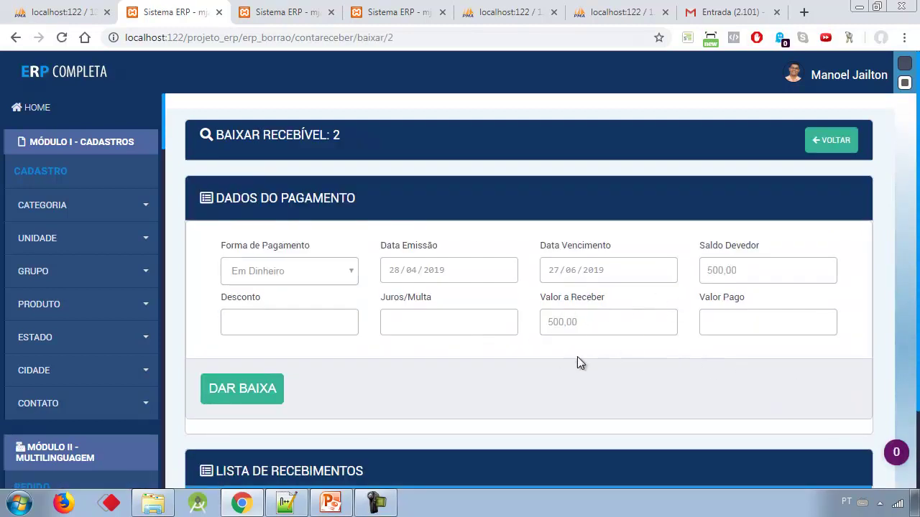
{"action": "left_click", "coordinate": [730, 325]}
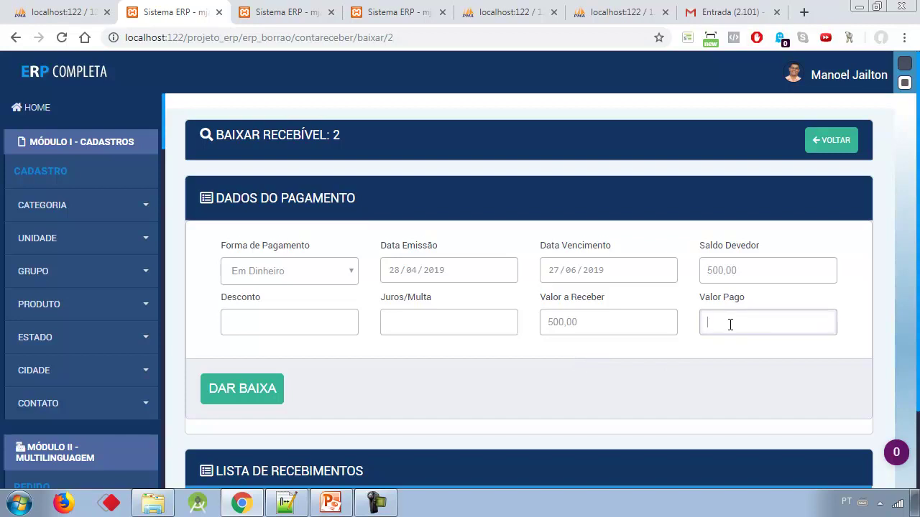
{"action": "type", "text": "100"}
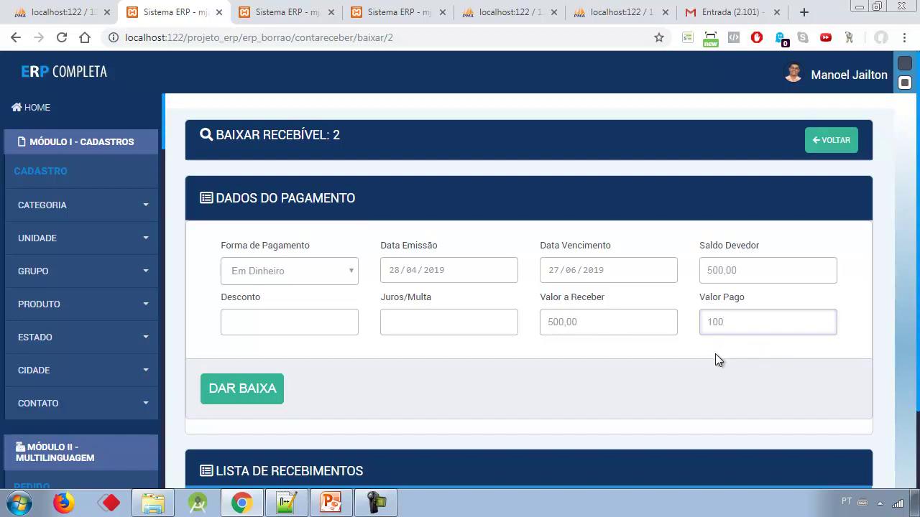
{"action": "left_click", "coordinate": [273, 391]}
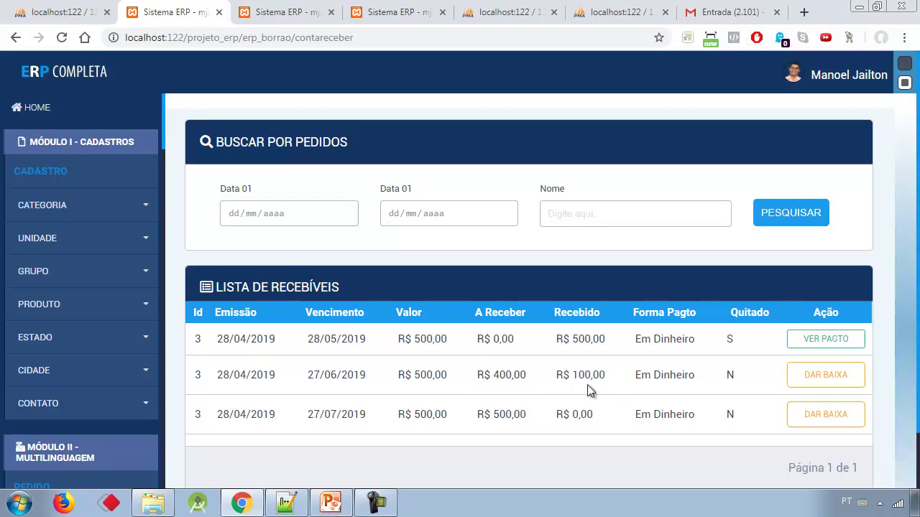
{"action": "left_click", "coordinate": [281, 15]}
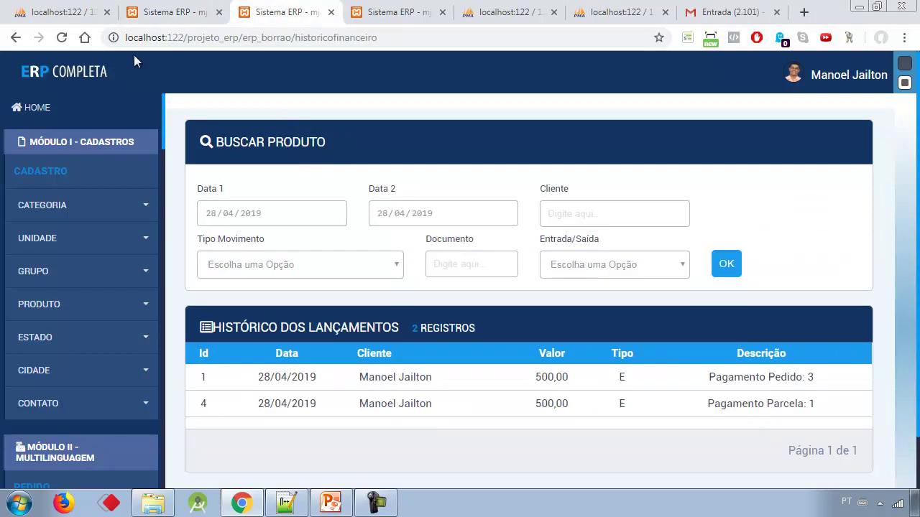
{"action": "left_click", "coordinate": [62, 37]}
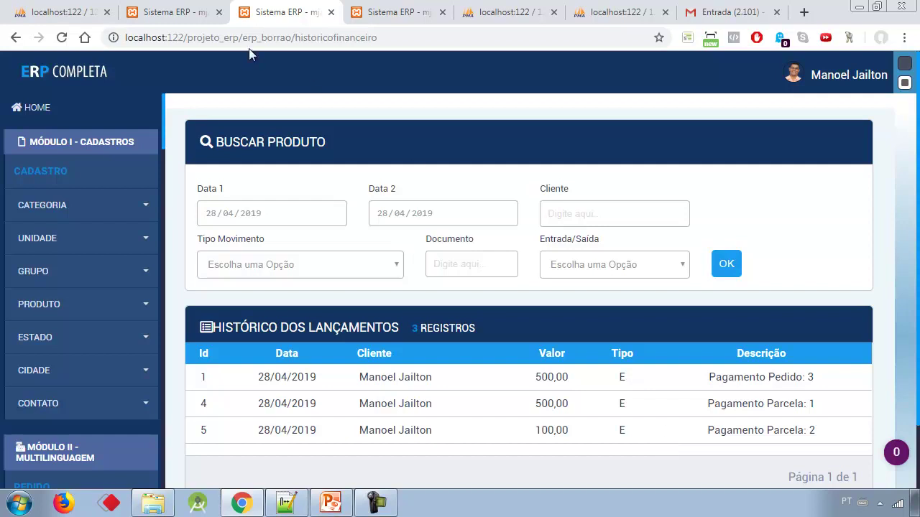
Step: Register a second payment of 100 on the installment due 27/06/2019 and refresh Histórico Financeiro to check the new entry
{"action": "left_click", "coordinate": [164, 14]}
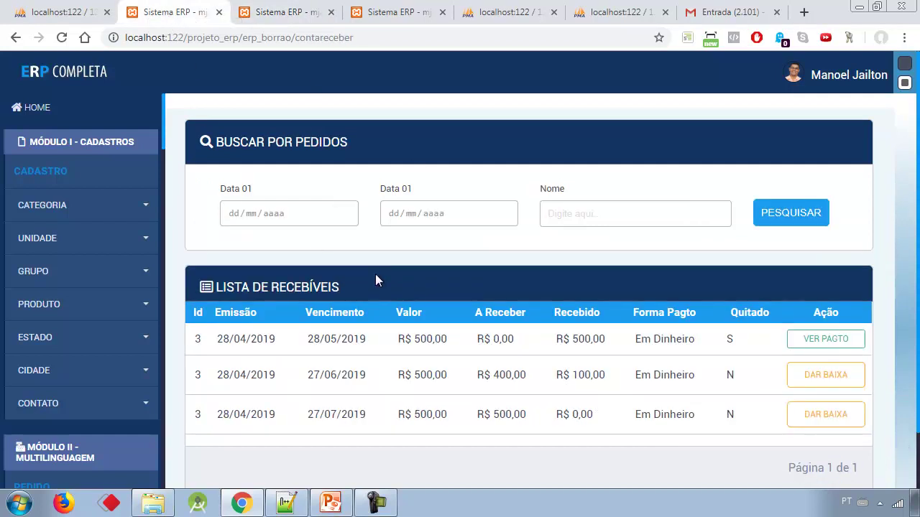
{"action": "left_click", "coordinate": [810, 377]}
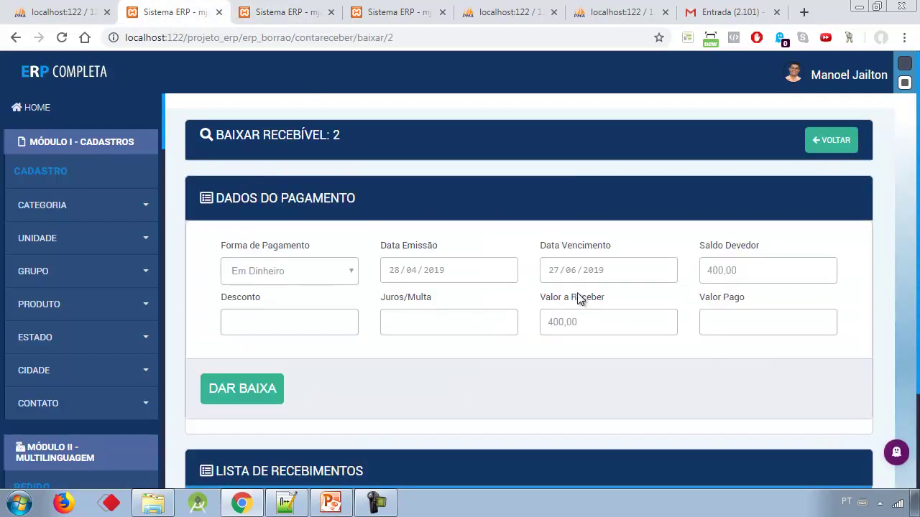
{"action": "left_click", "coordinate": [725, 321]}
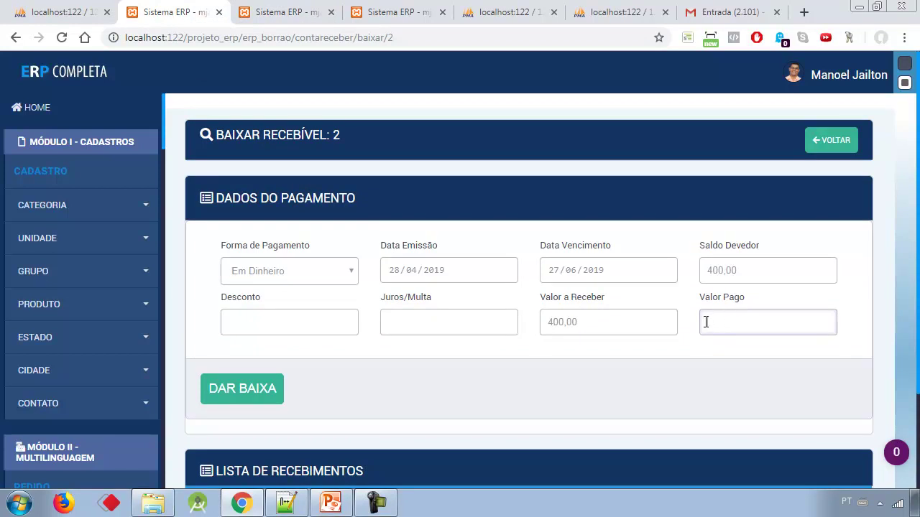
{"action": "left_click", "coordinate": [16, 37]}
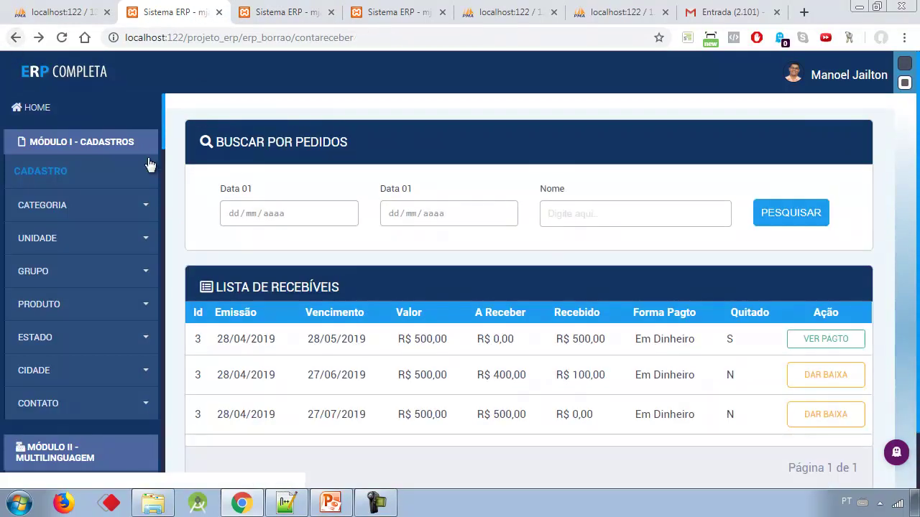
{"action": "left_click", "coordinate": [810, 374]}
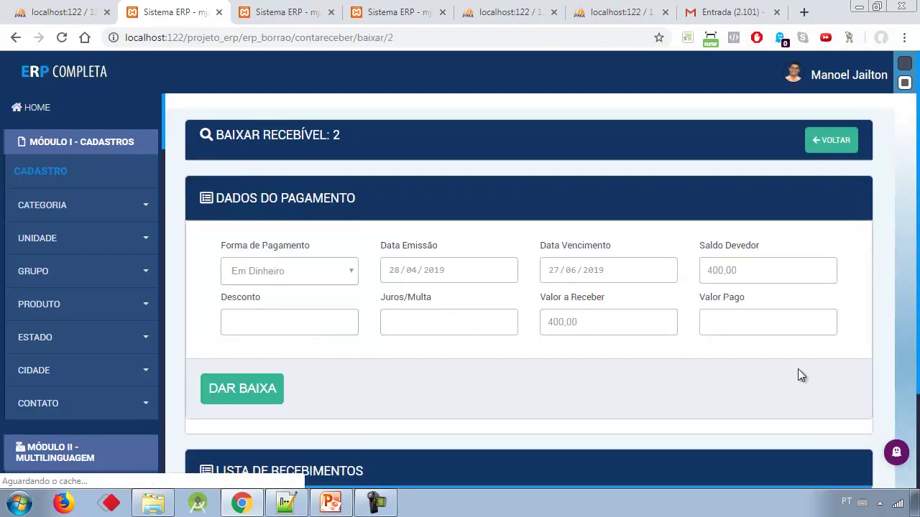
{"action": "left_click", "coordinate": [748, 324]}
{"action": "type", "text": "100"}
{"action": "left_click", "coordinate": [267, 388]}
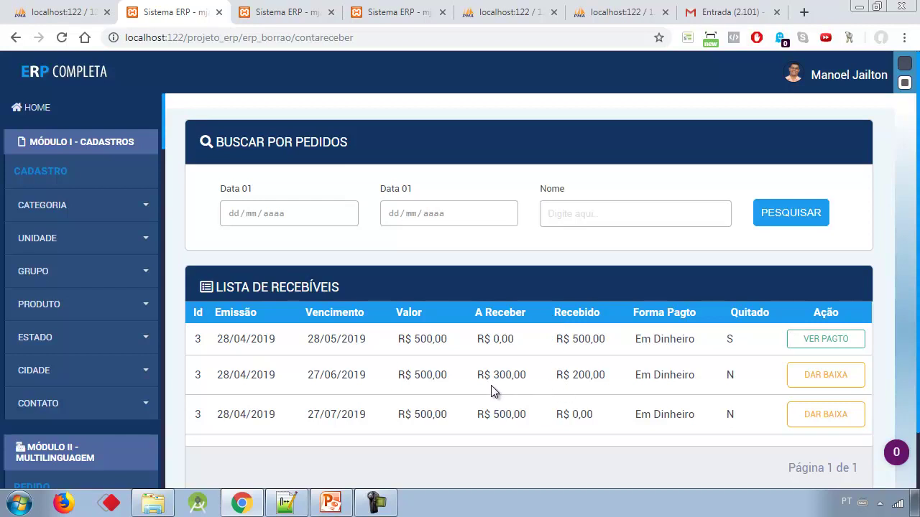
{"action": "left_click", "coordinate": [262, 12]}
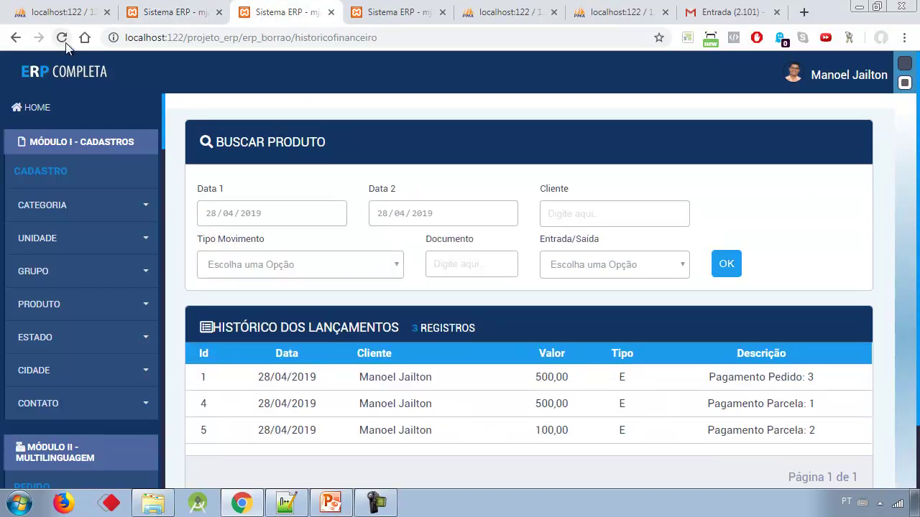
{"action": "left_click", "coordinate": [62, 38]}
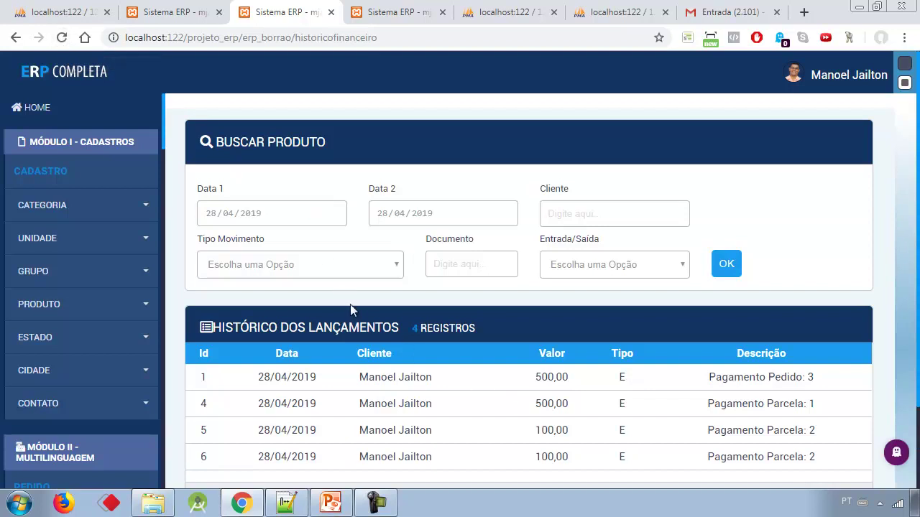
Step: Enter 300 as the Valor Pago for the installment due 27/06/2019, review its earlier receipts and write it off
{"action": "left_click", "coordinate": [181, 13]}
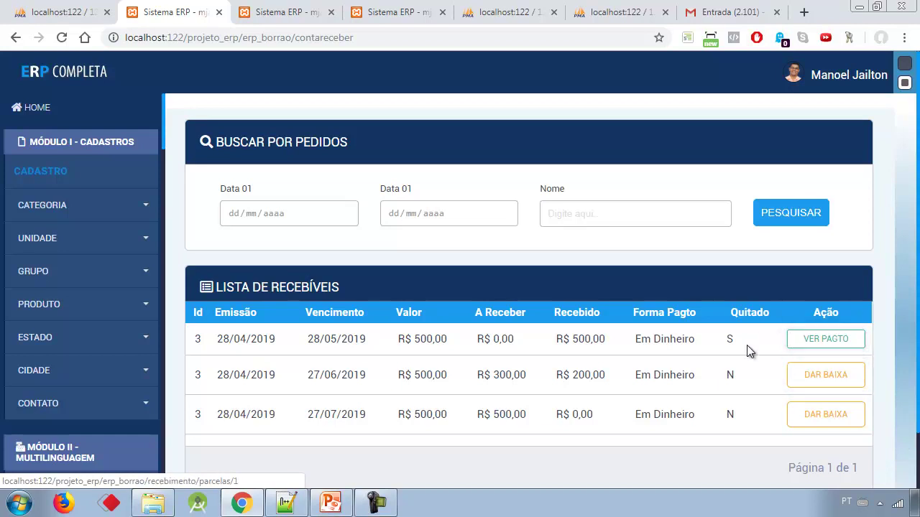
{"action": "left_click", "coordinate": [798, 375]}
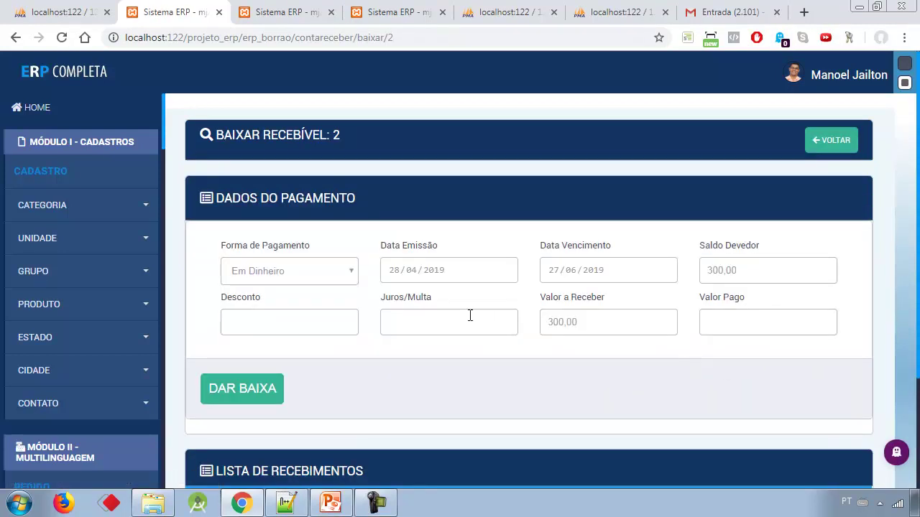
{"action": "scroll", "coordinate": [431, 312], "scroll_direction": "down", "scroll_amount": 1}
{"action": "left_click", "coordinate": [736, 252]}
{"action": "type", "text": "300"}
{"action": "scroll", "coordinate": [382, 288], "scroll_direction": "down", "scroll_amount": 1}
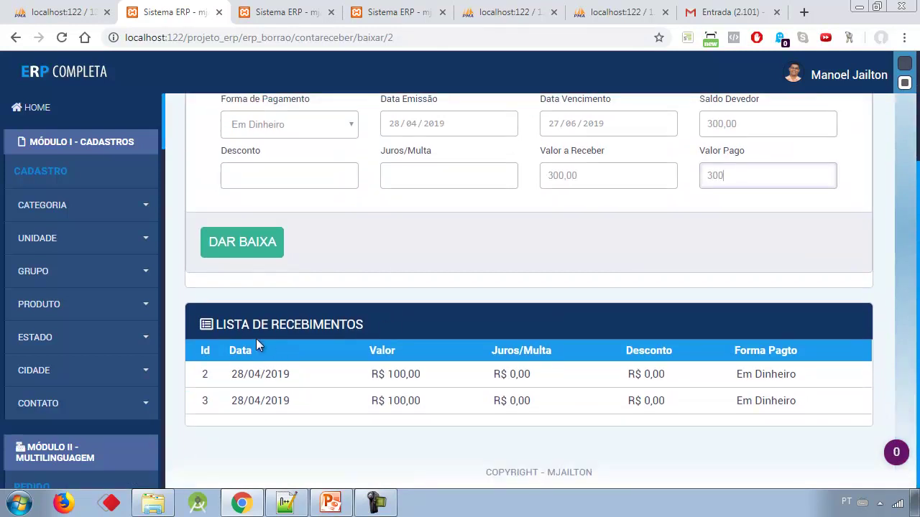
{"action": "scroll", "coordinate": [374, 187], "scroll_direction": "up", "scroll_amount": 2}
{"action": "scroll", "coordinate": [359, 216], "scroll_direction": "down", "scroll_amount": 1}
{"action": "scroll", "coordinate": [350, 313], "scroll_direction": "up", "scroll_amount": 1}
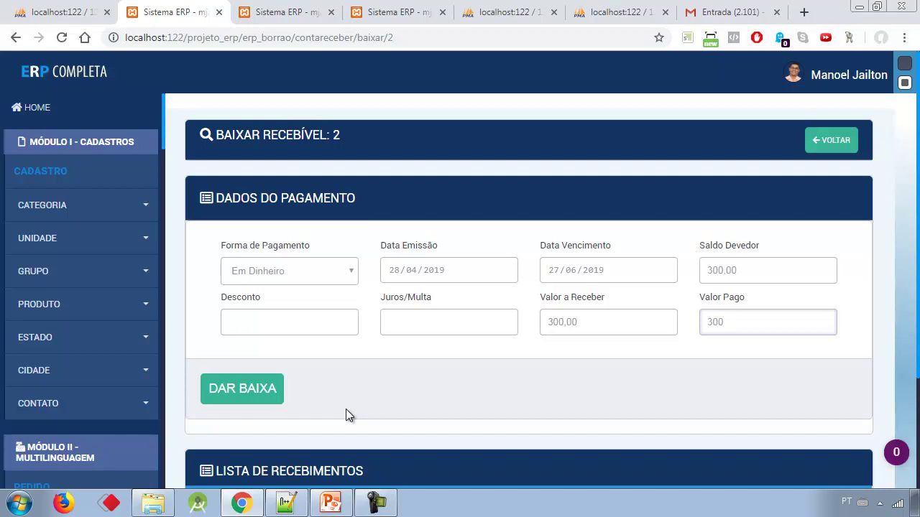
{"action": "scroll", "coordinate": [346, 409], "scroll_direction": "down", "scroll_amount": 2}
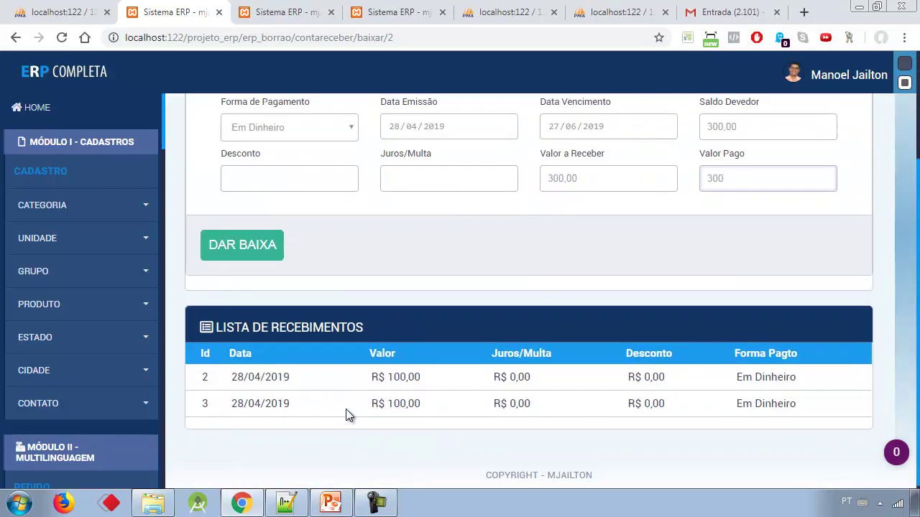
{"action": "left_click", "coordinate": [237, 246]}
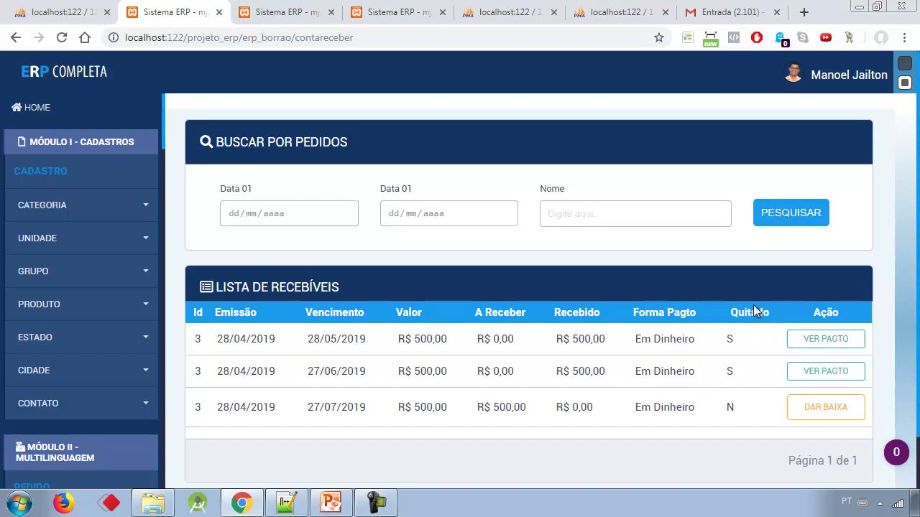
Step: View the payment list of the installment due 27/06/2019 and check its latest entry in the refreshed Histórico Financeiro page
{"action": "left_click", "coordinate": [791, 375]}
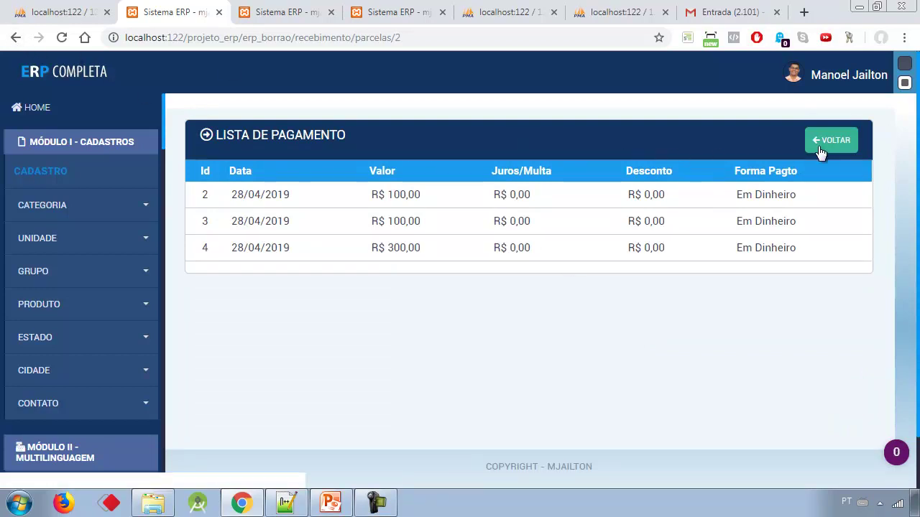
{"action": "left_click", "coordinate": [288, 12]}
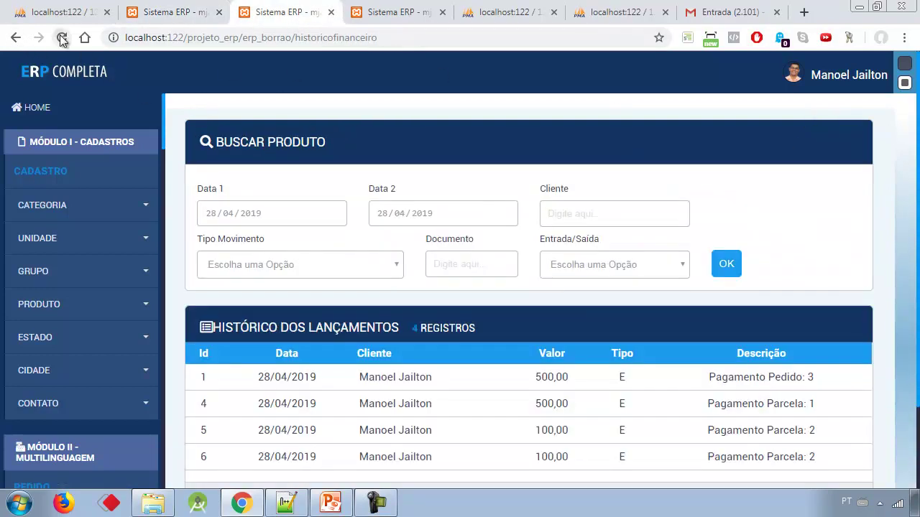
{"action": "left_click", "coordinate": [61, 36]}
{"action": "scroll", "coordinate": [359, 262], "scroll_direction": "down", "scroll_amount": 2}
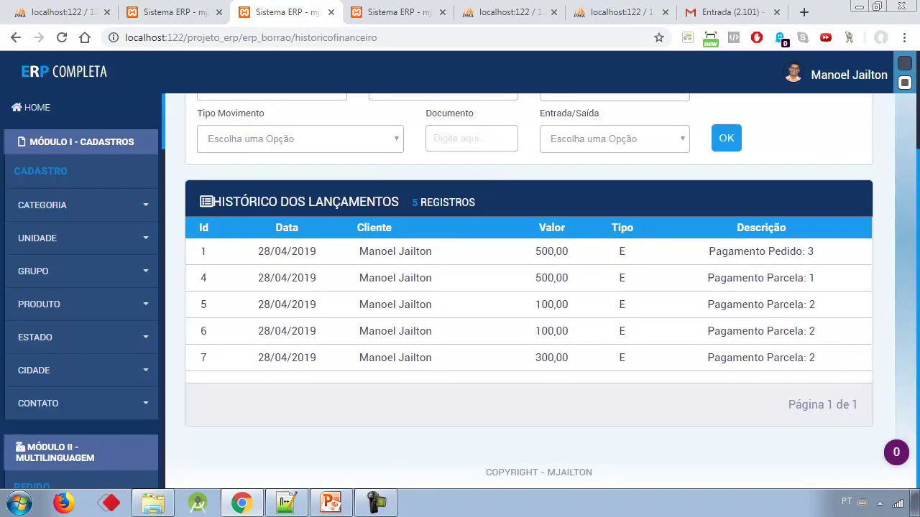
{"action": "key", "text": "ctrl+shift+Tab"}
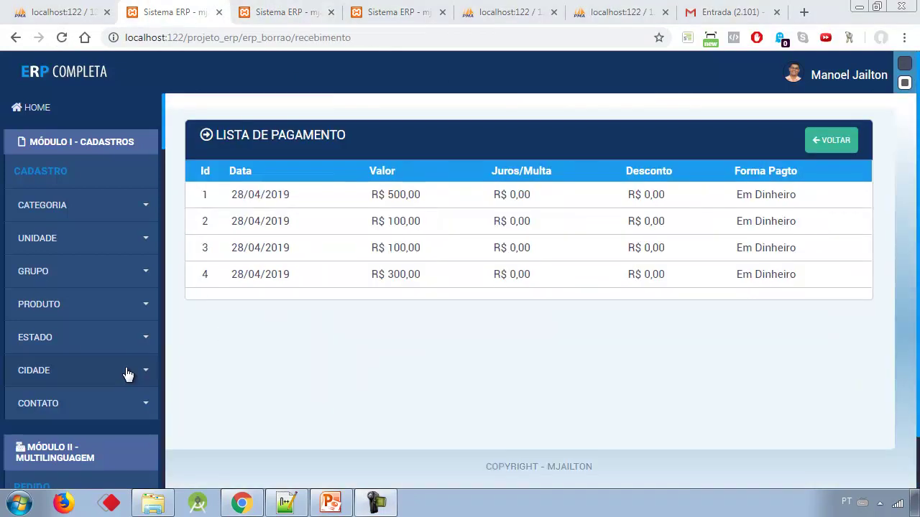